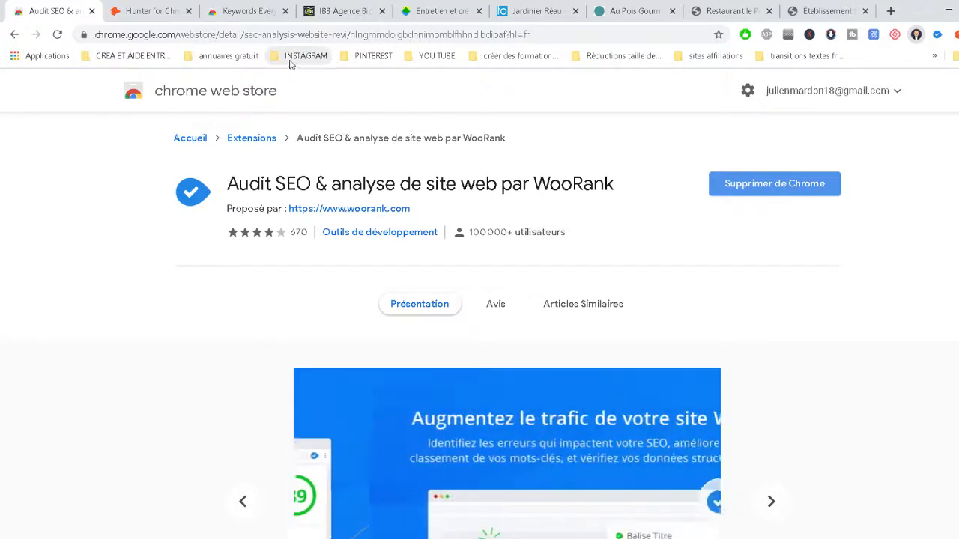
- Open the WooRank SEO audit of the bio-bretagne-ibb.fr article page and check its overall score summary
left_click(333, 12)
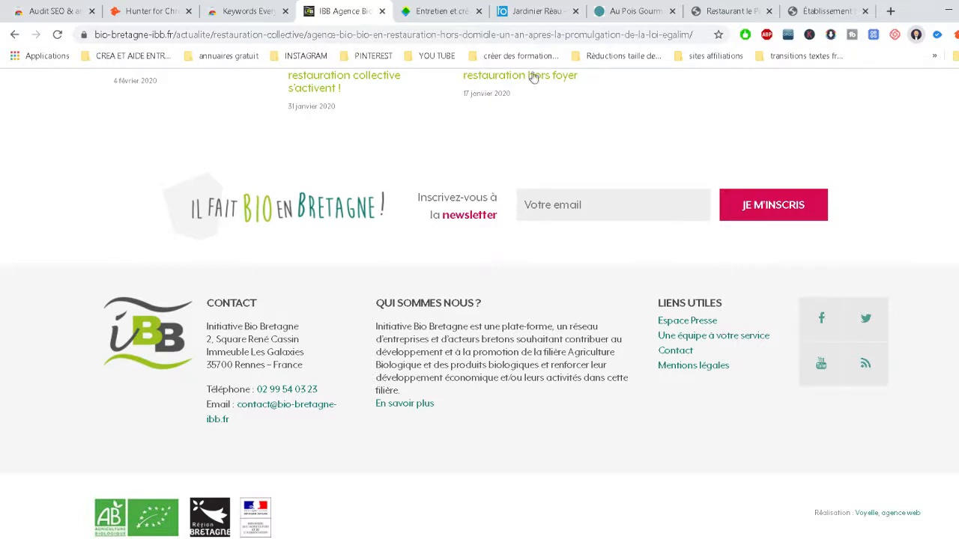
left_click(937, 34)
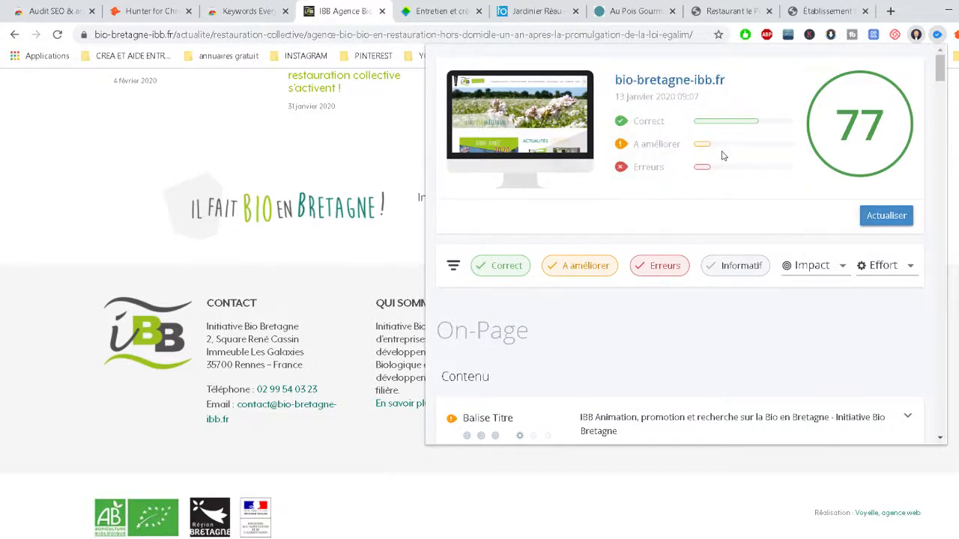
mouse_move(822, 167)
scroll(680, 227, "down", 2)
scroll(682, 227, "down", 1)
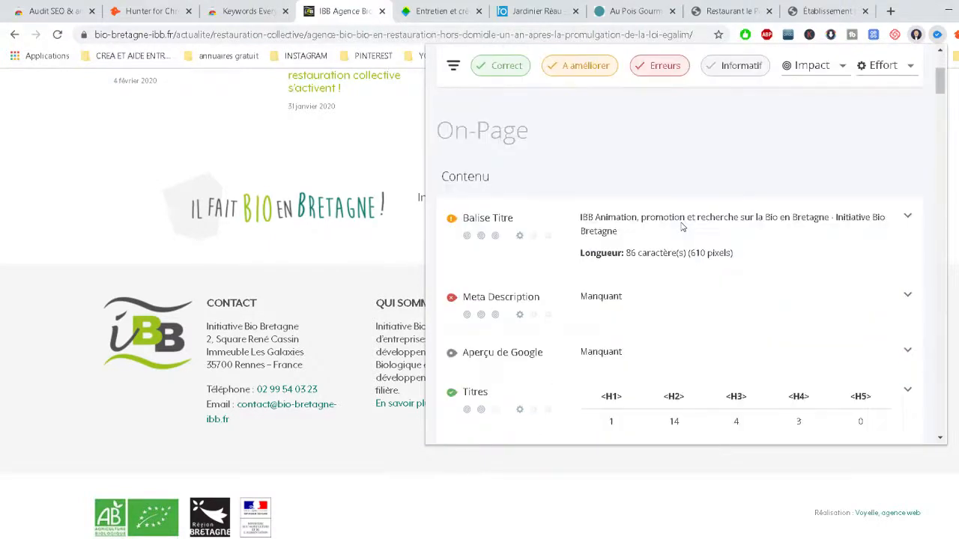
- Examine the audit's on-page content checks: title tag, meta description, headings, semantic analysis, alt attributes, in-page links and language
scroll(557, 242, "down", 1)
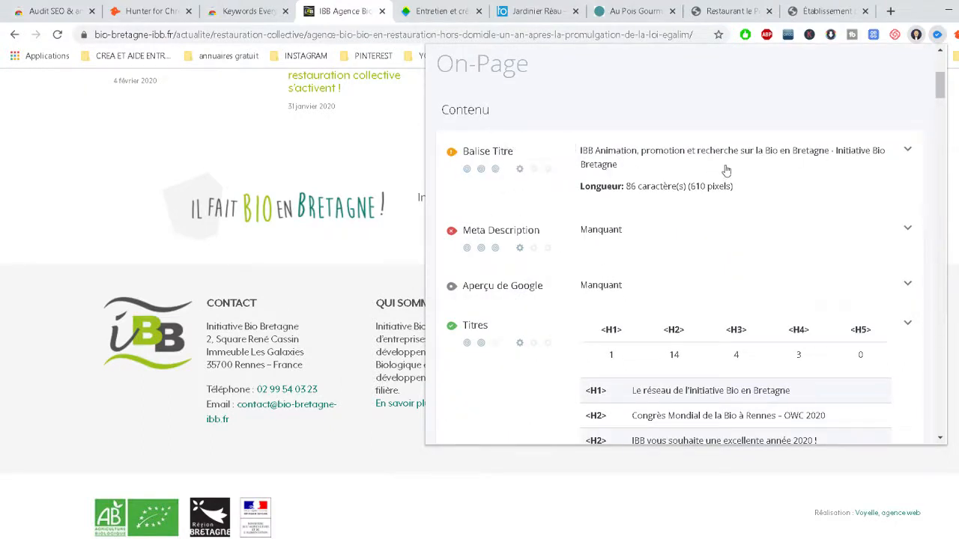
scroll(653, 227, "down", 1)
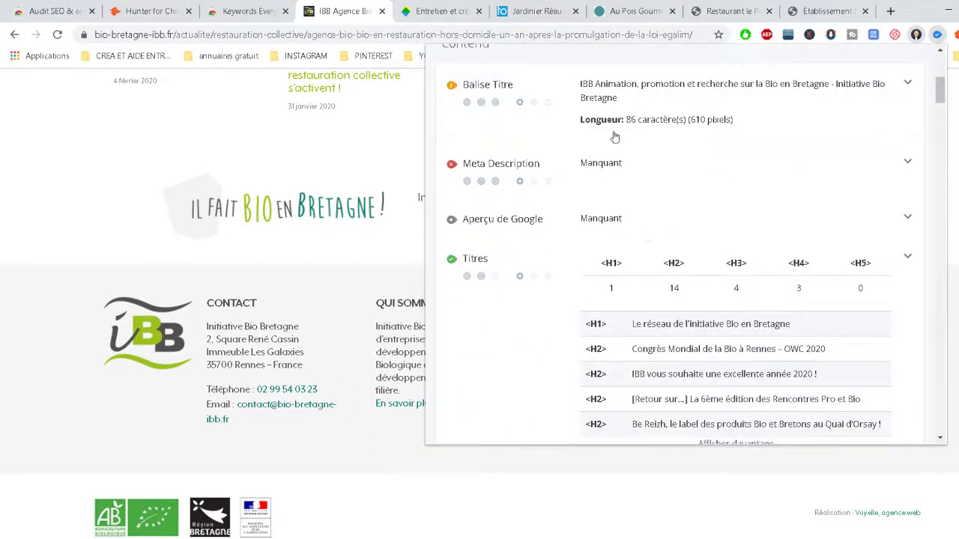
scroll(599, 146, "up", 1)
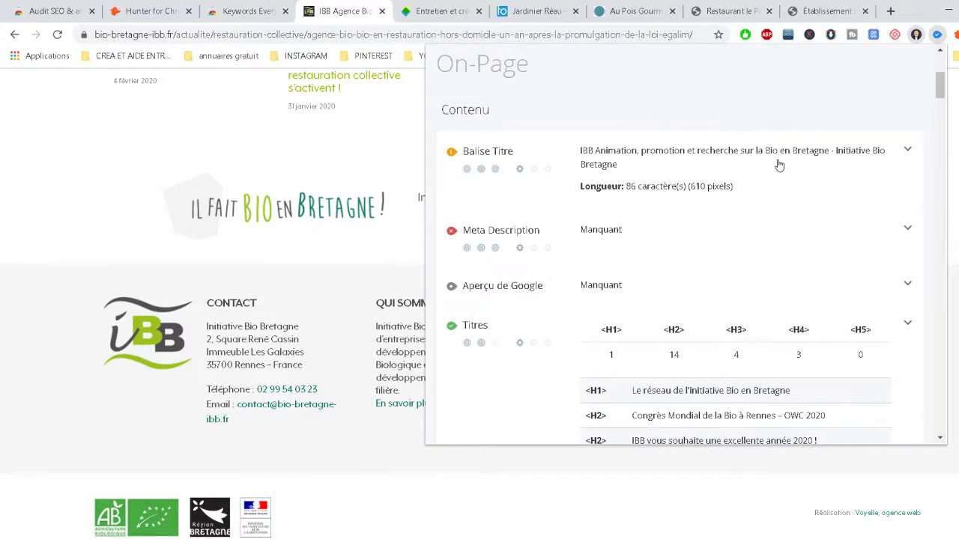
scroll(779, 164, "up", 1)
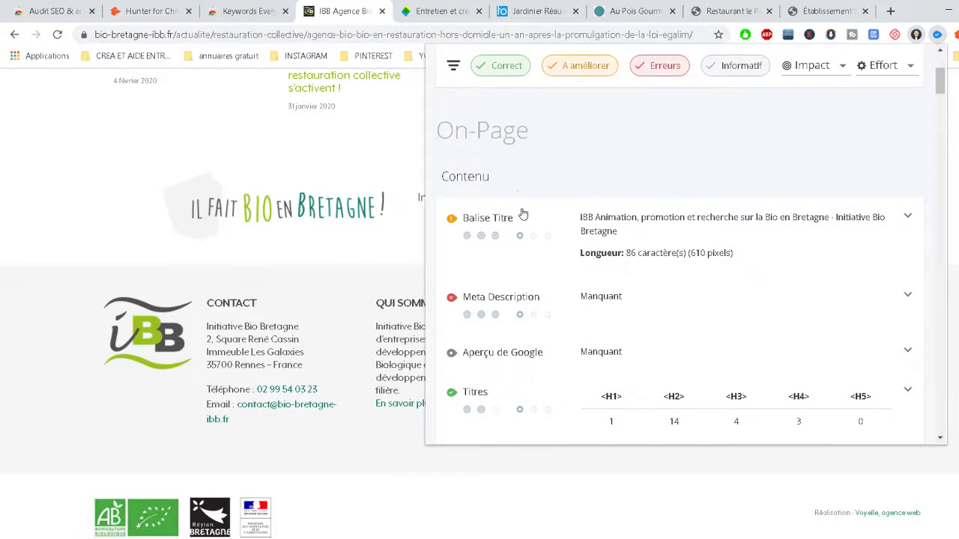
scroll(522, 215, "down", 1)
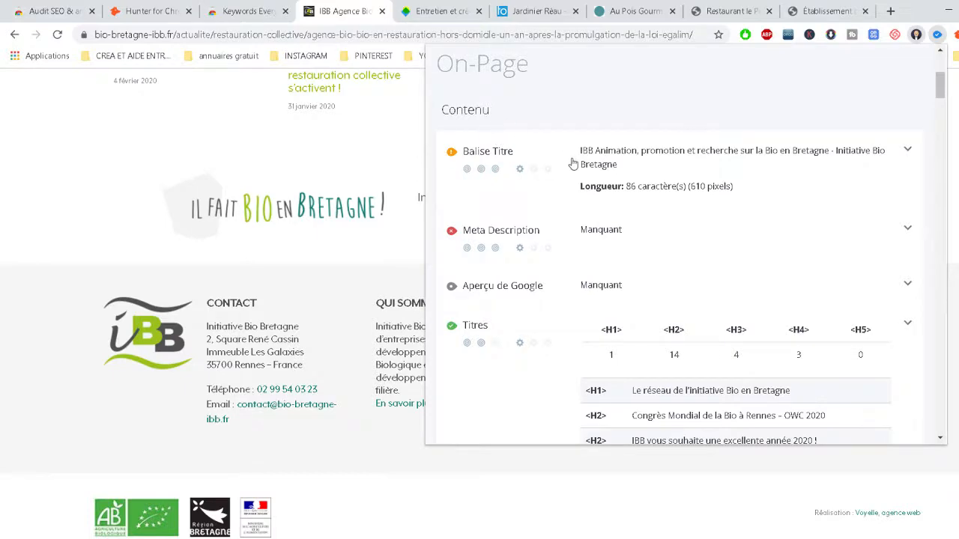
scroll(571, 165, "down", 1)
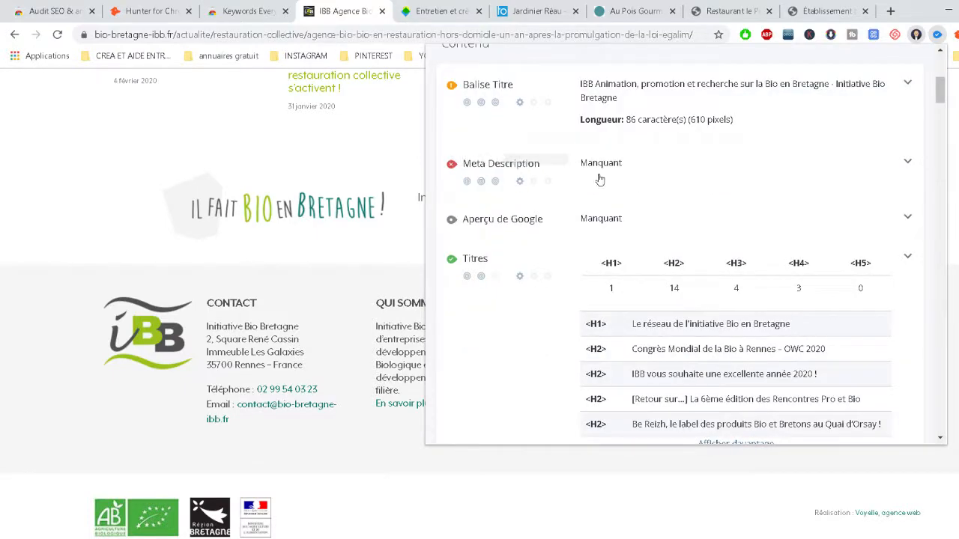
scroll(567, 229, "down", 4)
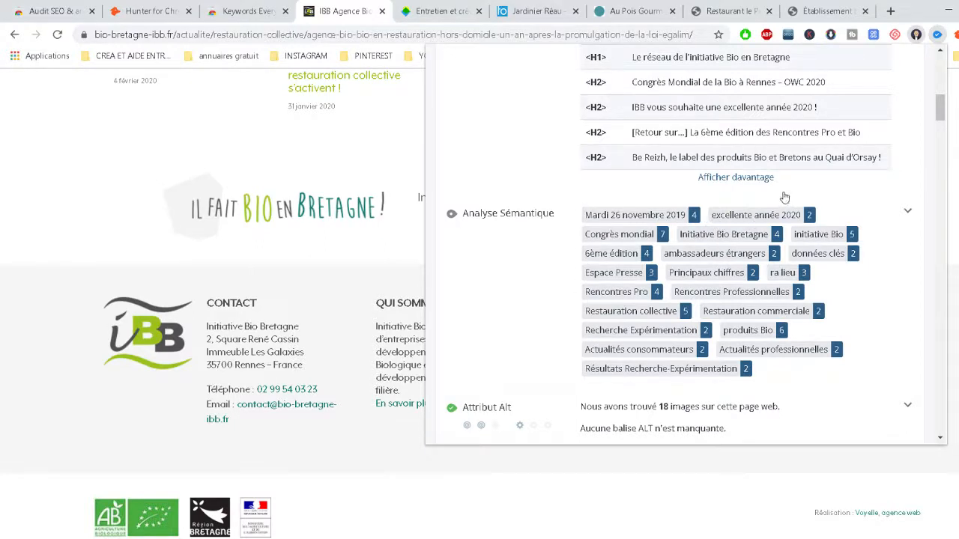
scroll(786, 266, "down", 1)
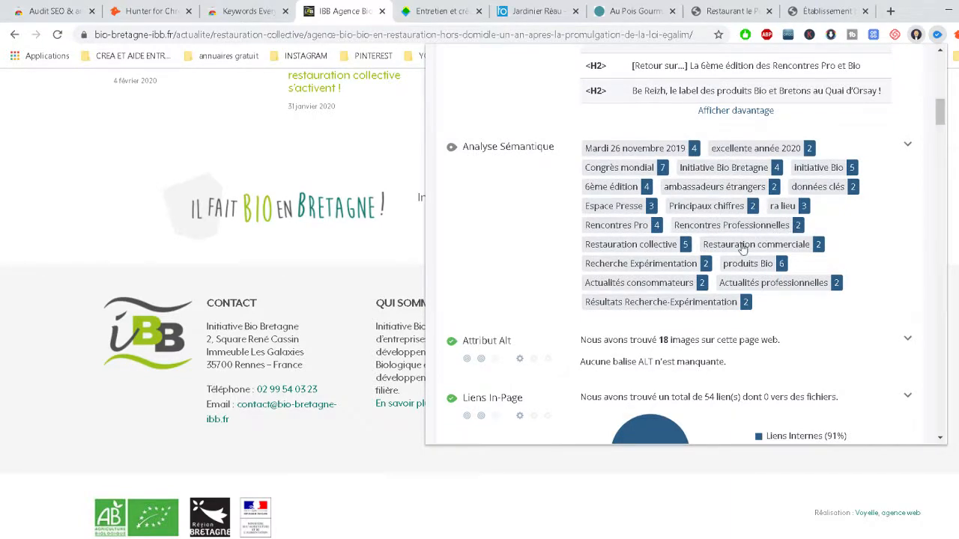
scroll(741, 249, "down", 5)
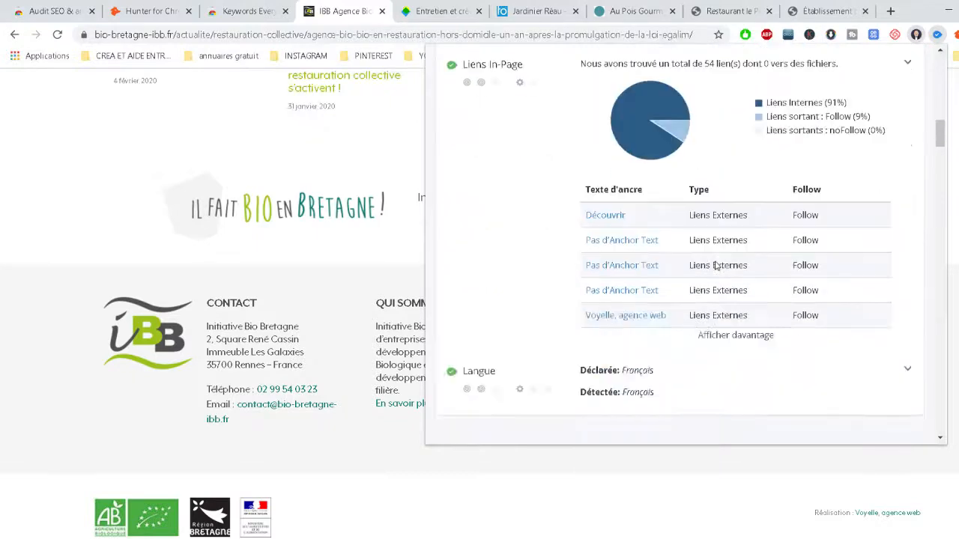
scroll(715, 266, "down", 2)
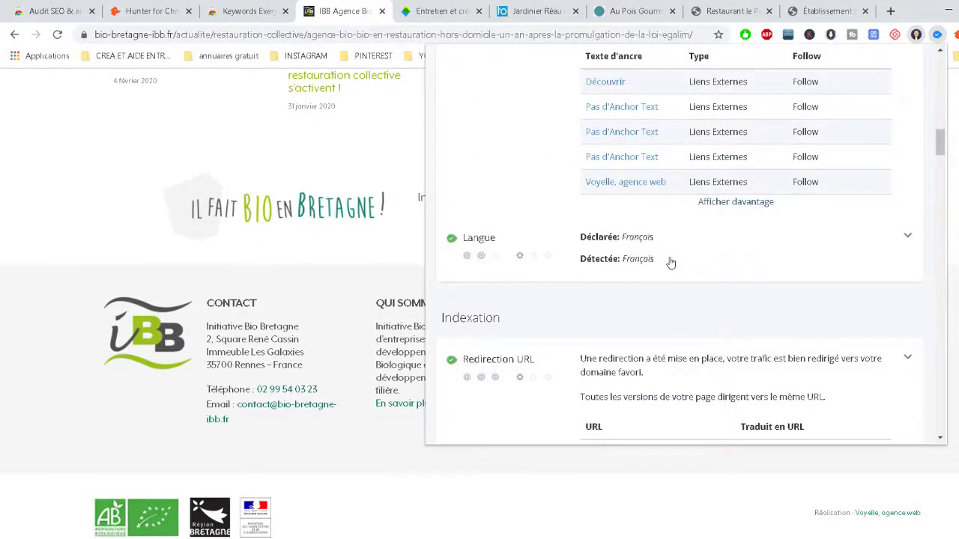
- Review the audit's indexing checks, from URL redirection, robots.txt and XML sitemap to broken links and discovered pages
scroll(667, 263, "down", 2)
scroll(610, 243, "down", 1)
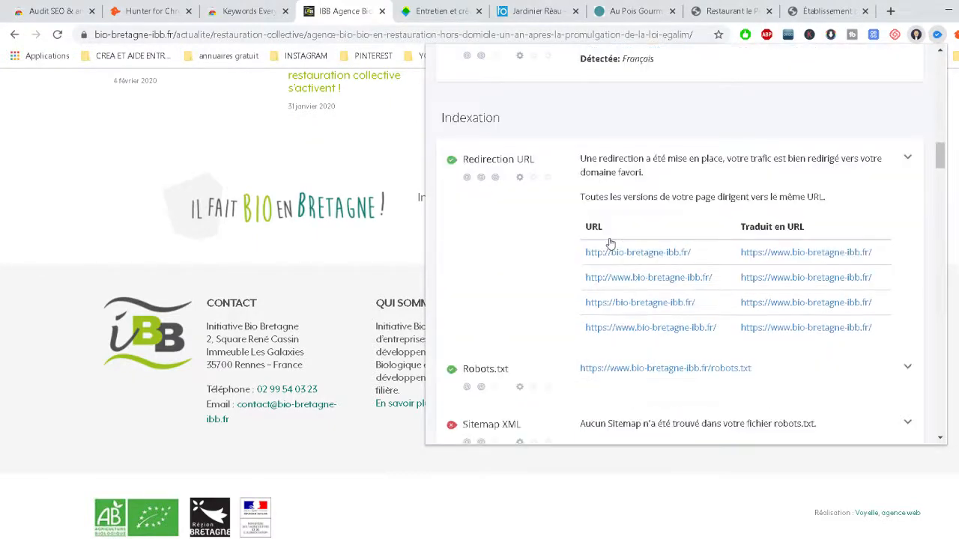
scroll(546, 167, "down", 1)
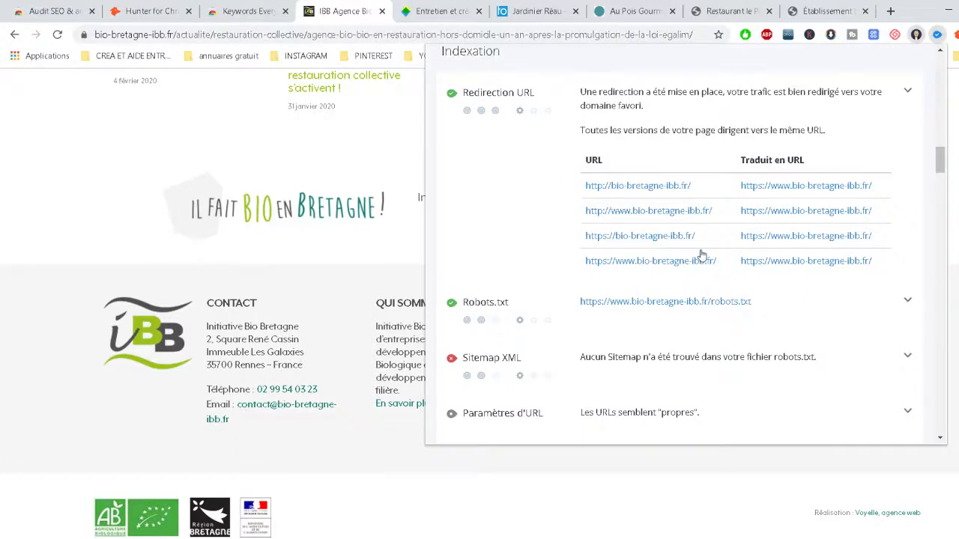
scroll(699, 255, "down", 1)
scroll(648, 232, "down", 1)
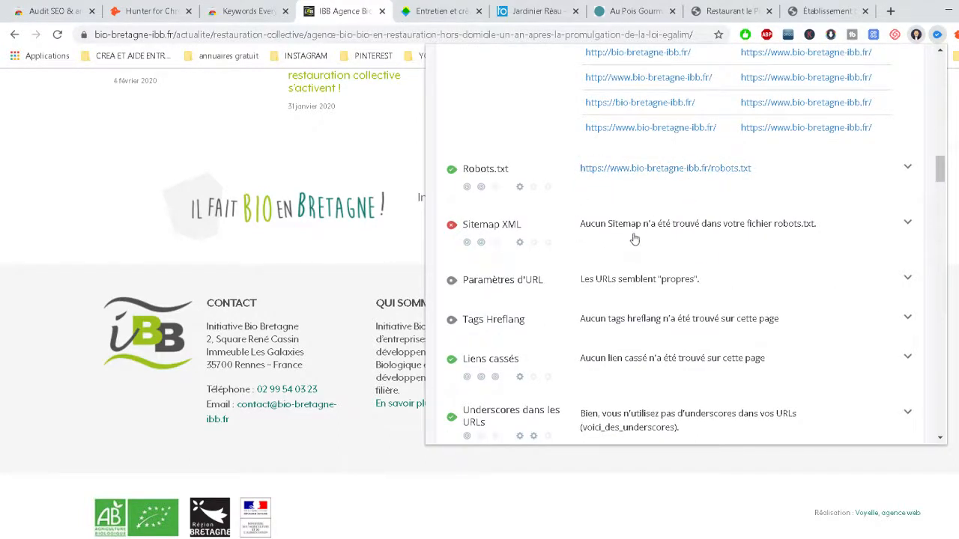
scroll(607, 241, "down", 1)
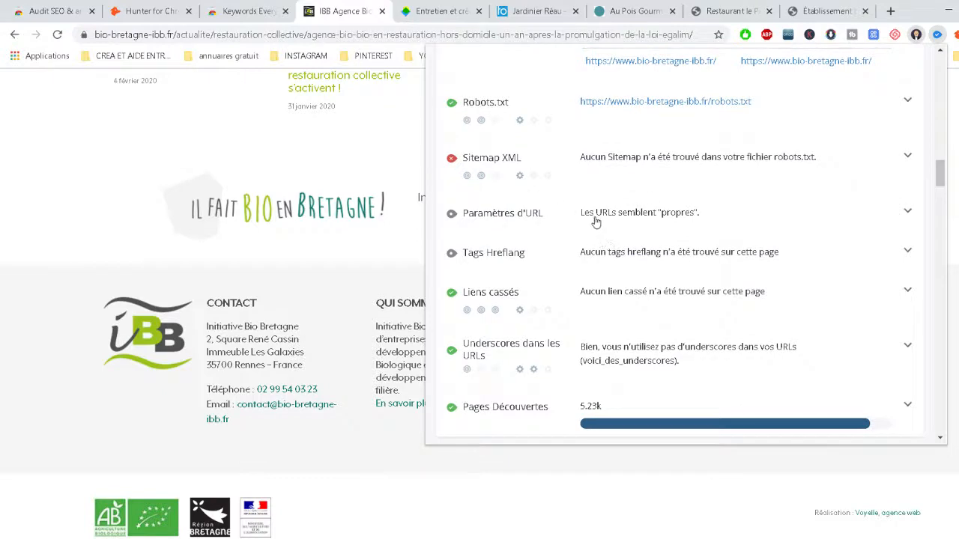
scroll(594, 223, "down", 1)
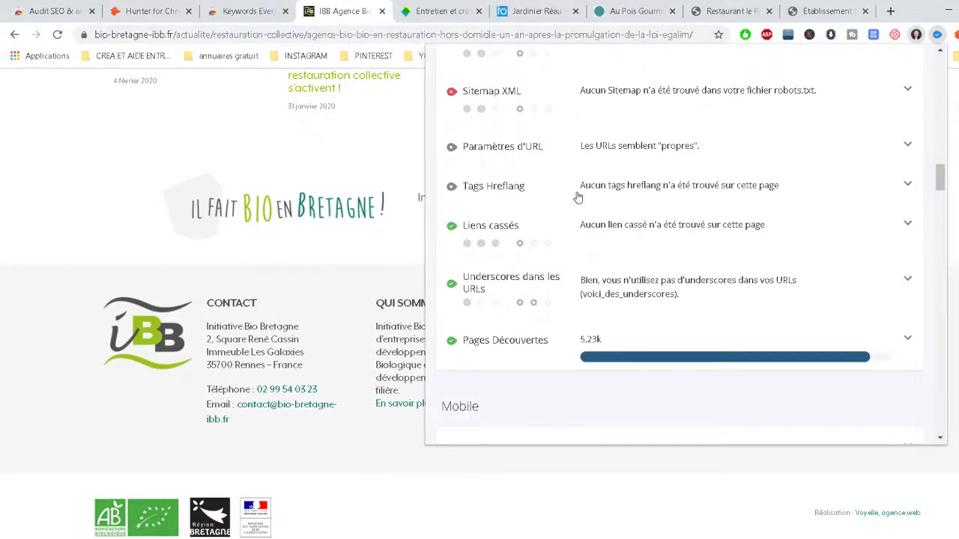
scroll(580, 203, "down", 1)
scroll(621, 235, "down", 1)
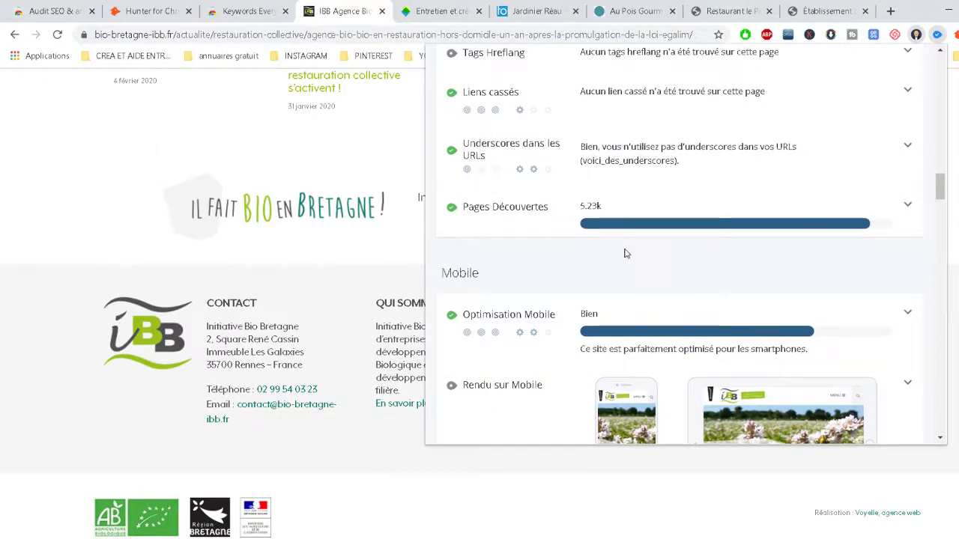
- Review the audit's mobile checks, including mobile optimisation, mobile rendering, touch screen elements, font size, viewport and AMP
scroll(616, 230, "down", 1)
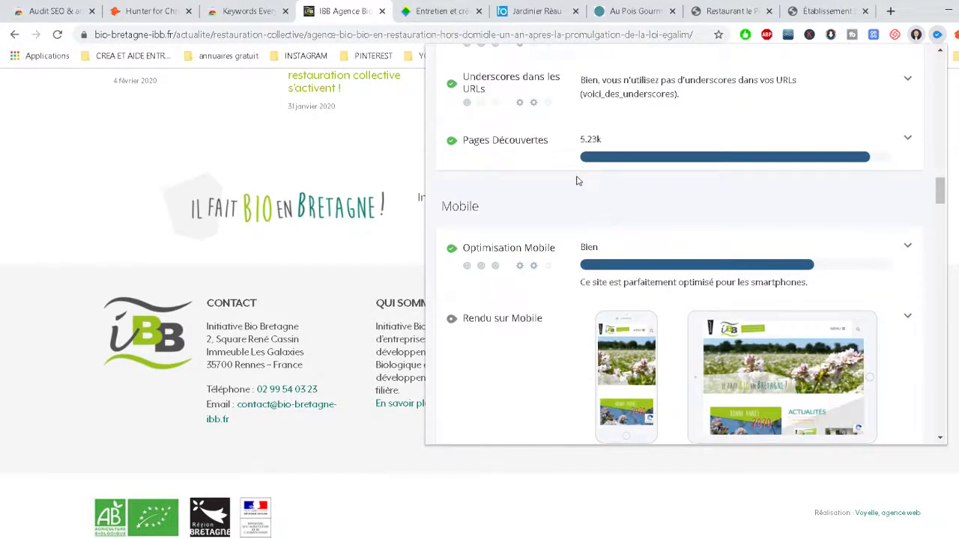
scroll(577, 180, "down", 1)
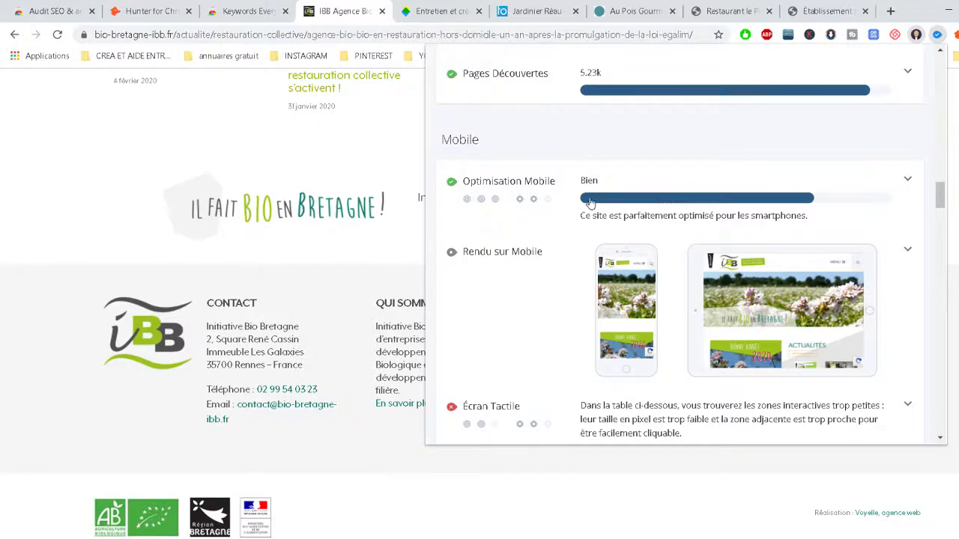
scroll(633, 247, "down", 1)
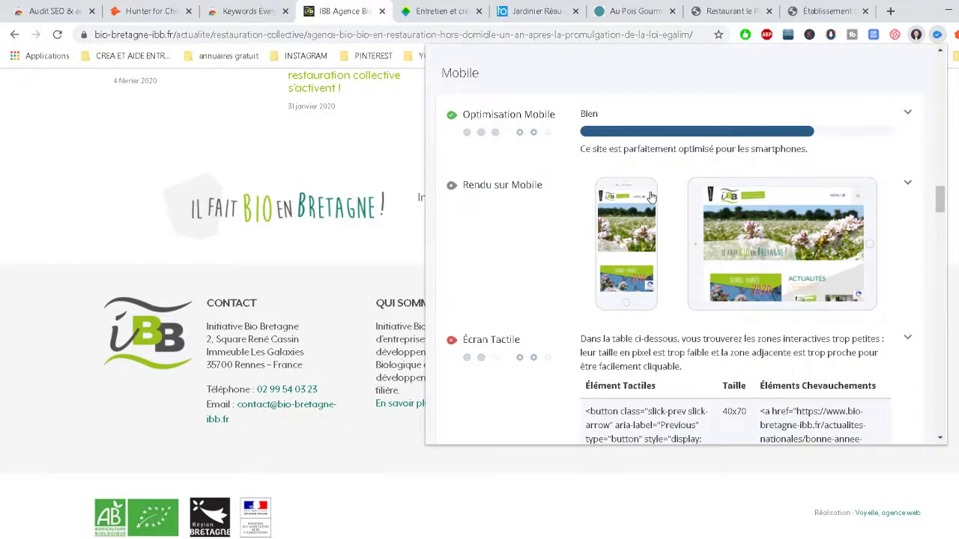
scroll(650, 197, "down", 1)
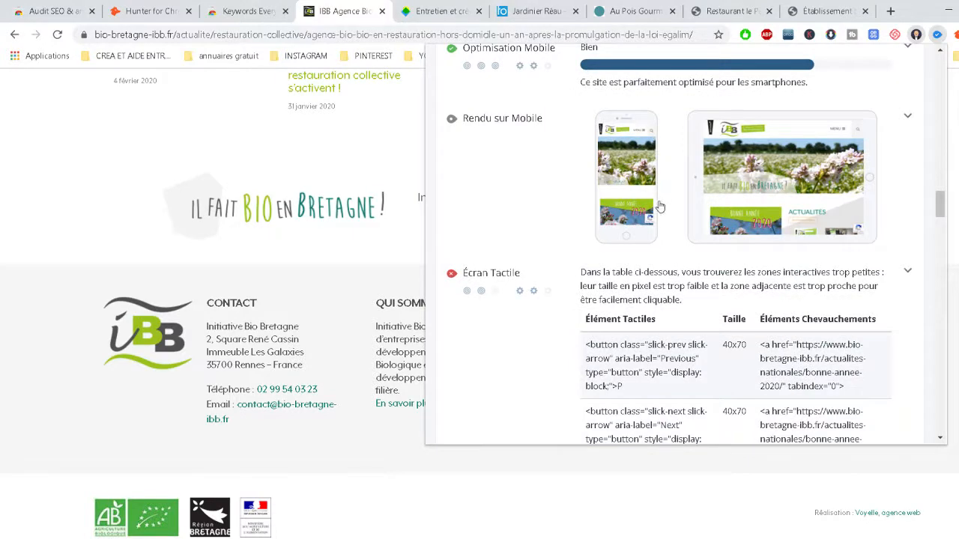
scroll(659, 206, "down", 2)
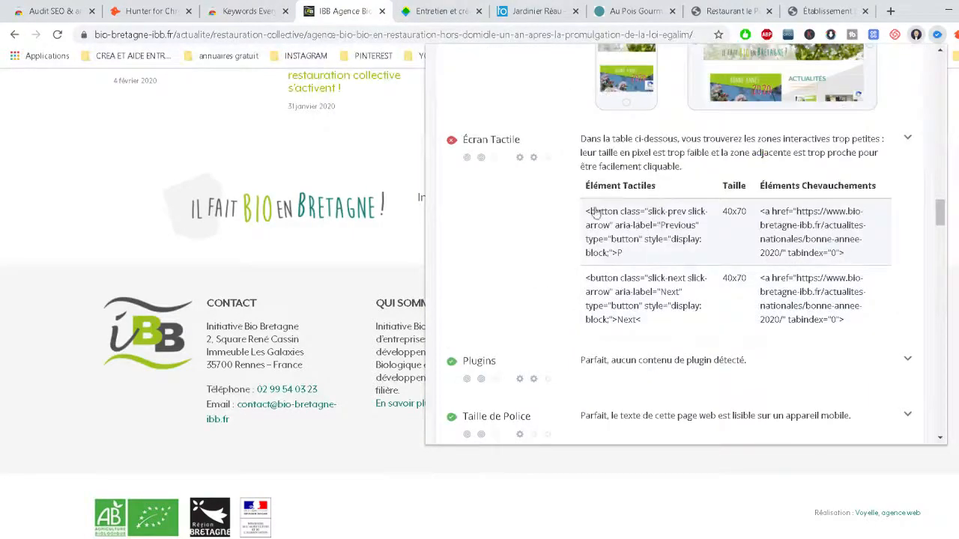
scroll(644, 217, "down", 3)
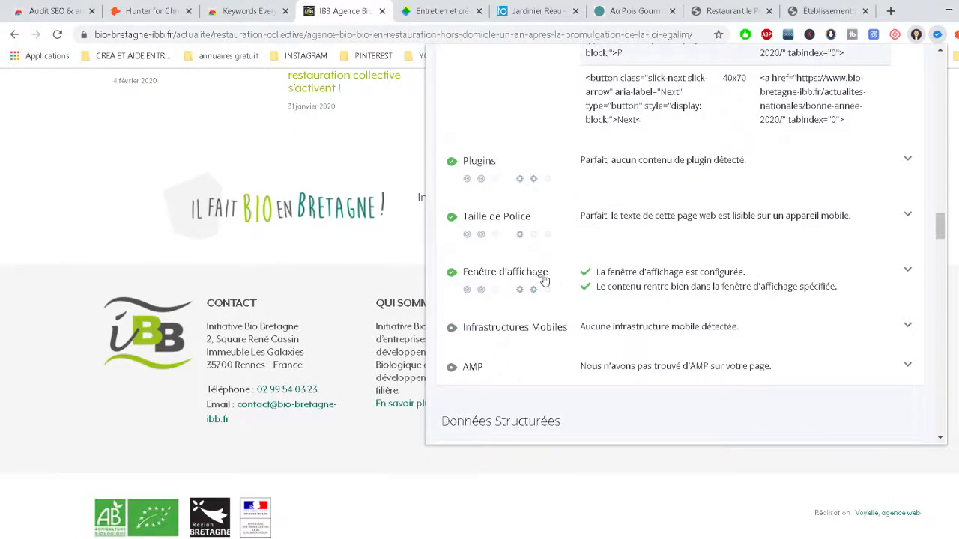
scroll(527, 270, "down", 1)
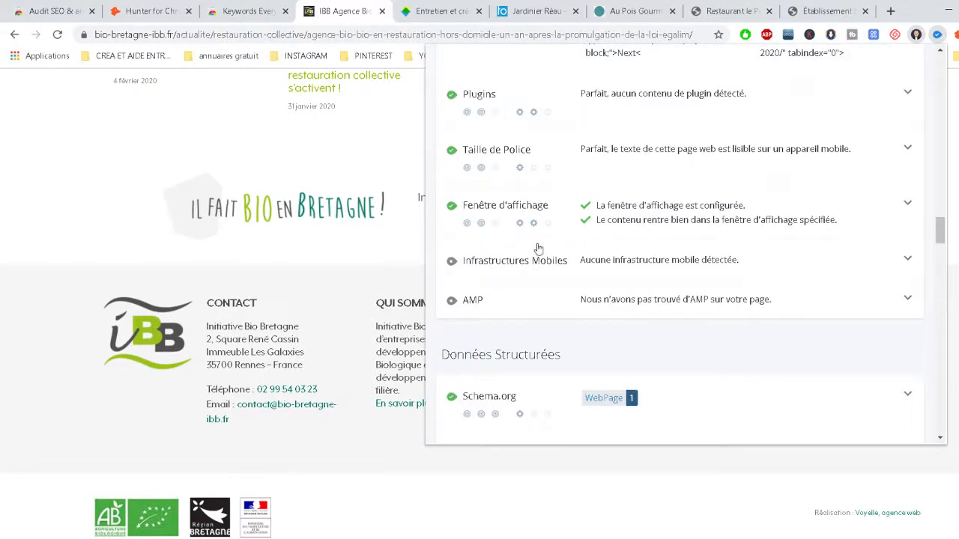
scroll(530, 251, "down", 1)
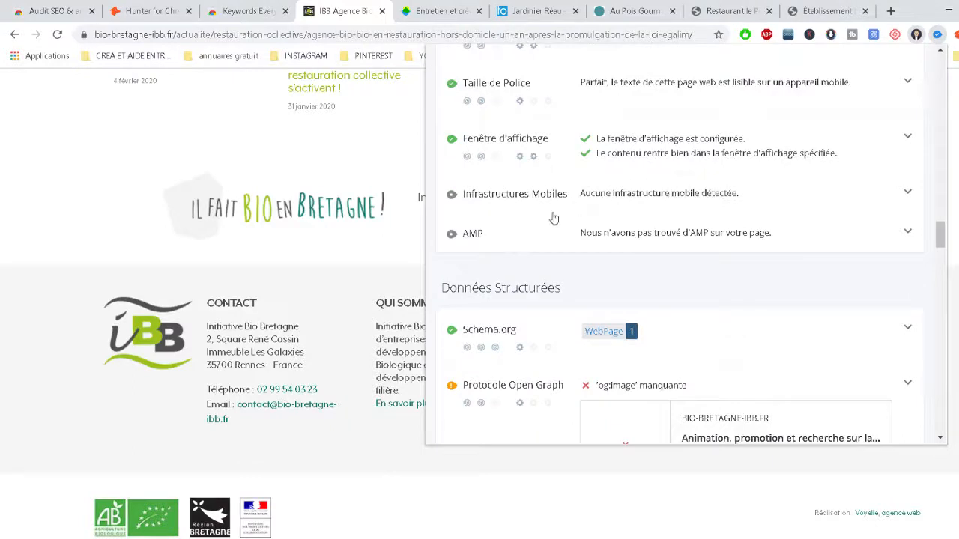
- Examine the audit's structured data checks for Schema.org, the Open Graph protocol and microformats
scroll(549, 236, "down", 1)
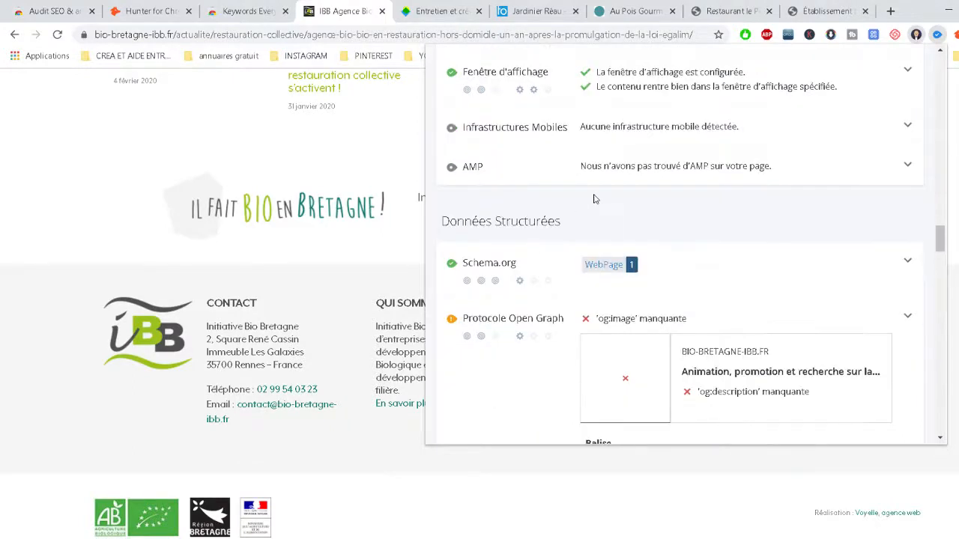
scroll(595, 198, "down", 1)
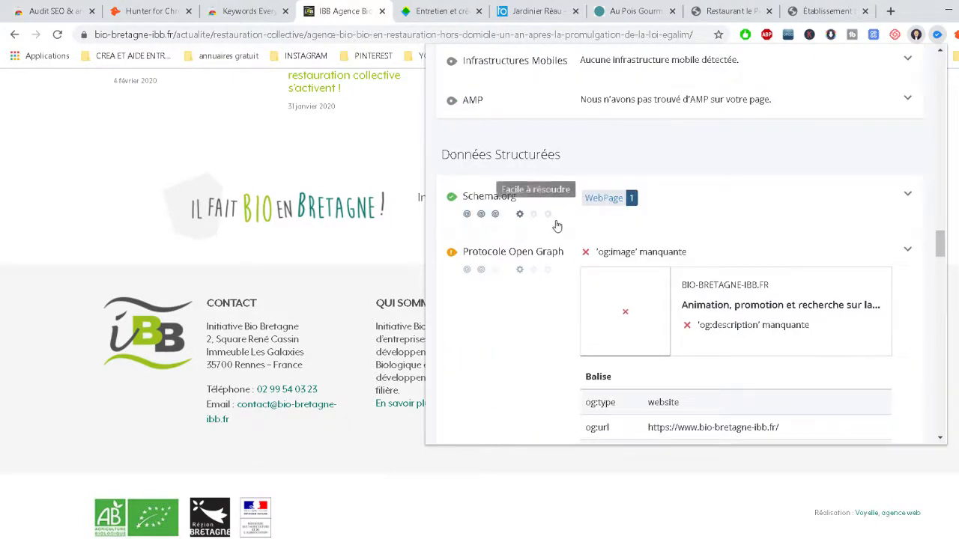
scroll(555, 223, "down", 1)
scroll(594, 194, "down", 2)
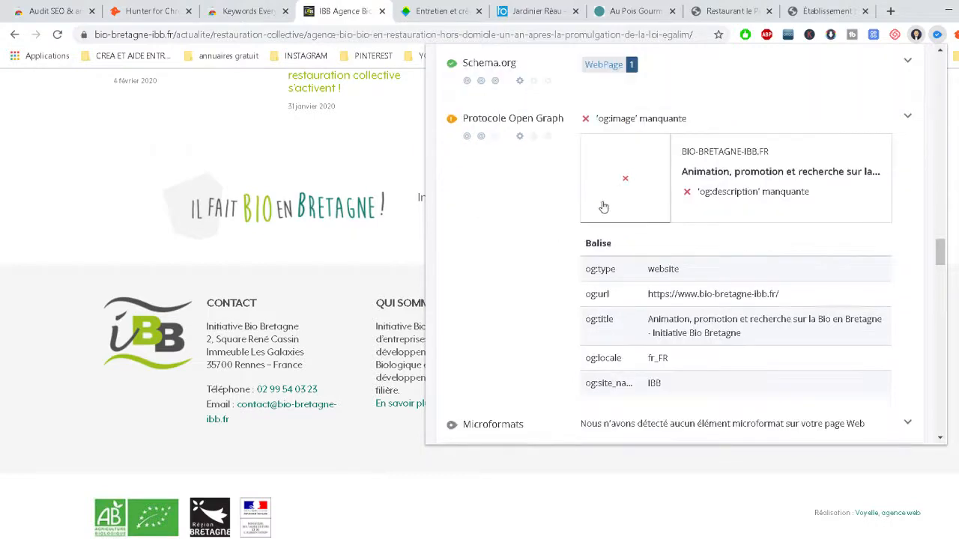
scroll(613, 231, "down", 1)
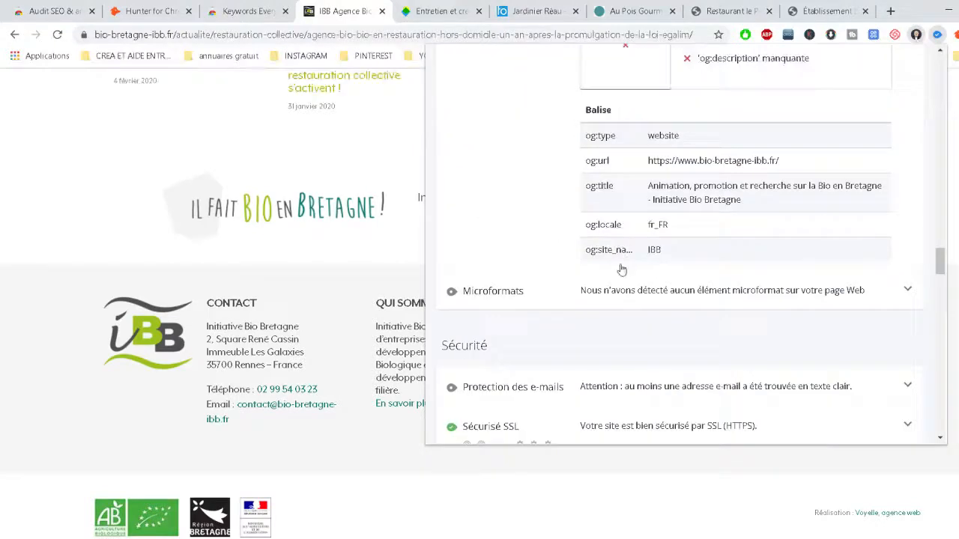
scroll(663, 234, "down", 1)
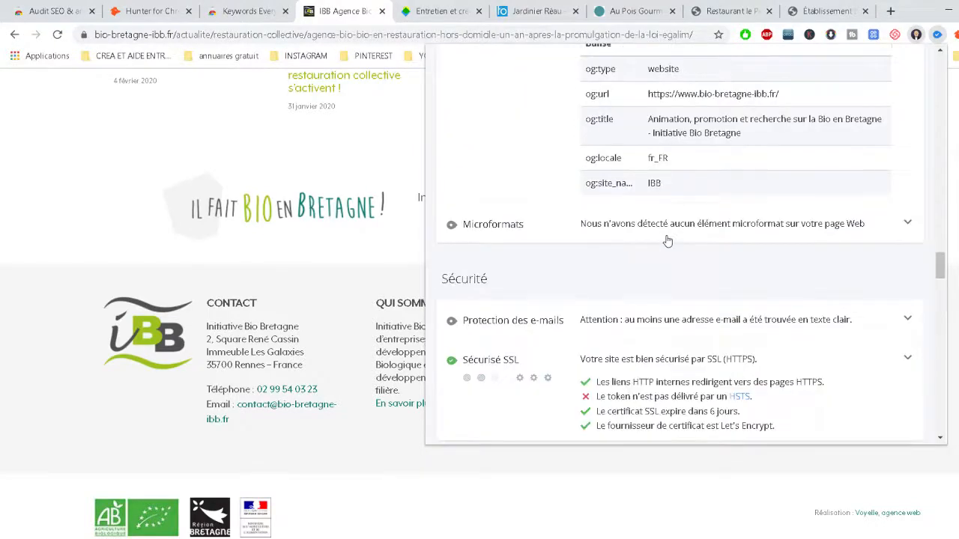
- Review the audit's security checks for e-mail protection and SSL, along with the performance checks on resource minification, compression and caching
scroll(667, 241, "down", 1)
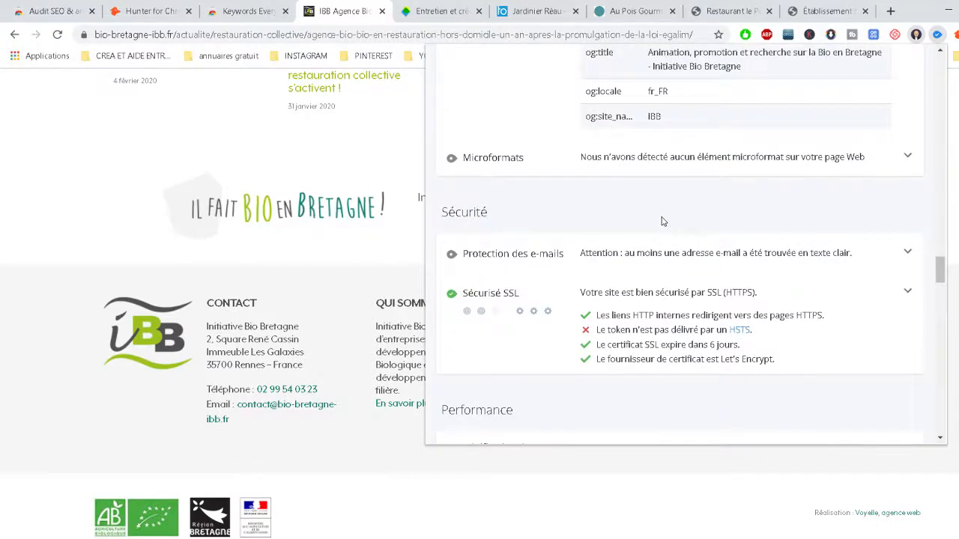
scroll(662, 222, "down", 1)
scroll(588, 222, "down", 1)
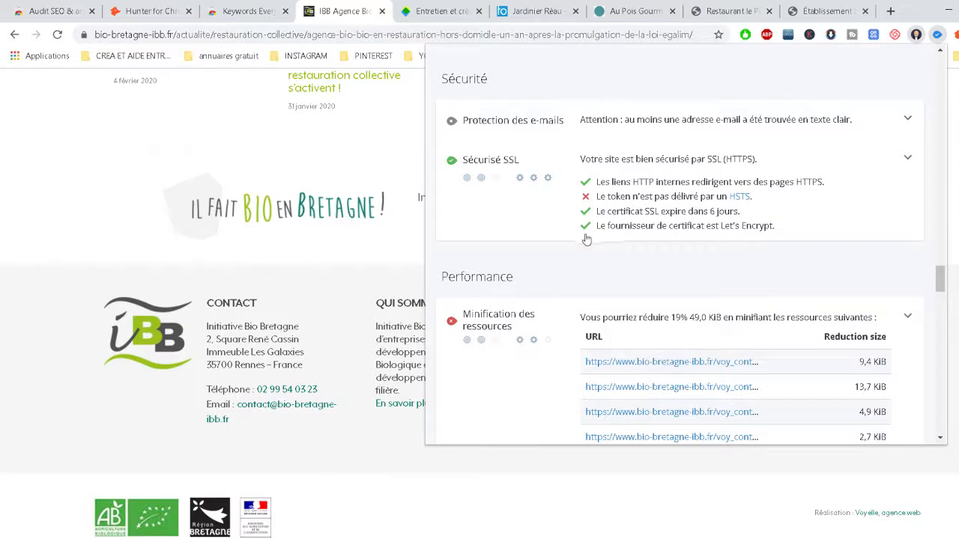
scroll(588, 229, "down", 1)
scroll(620, 189, "down", 2)
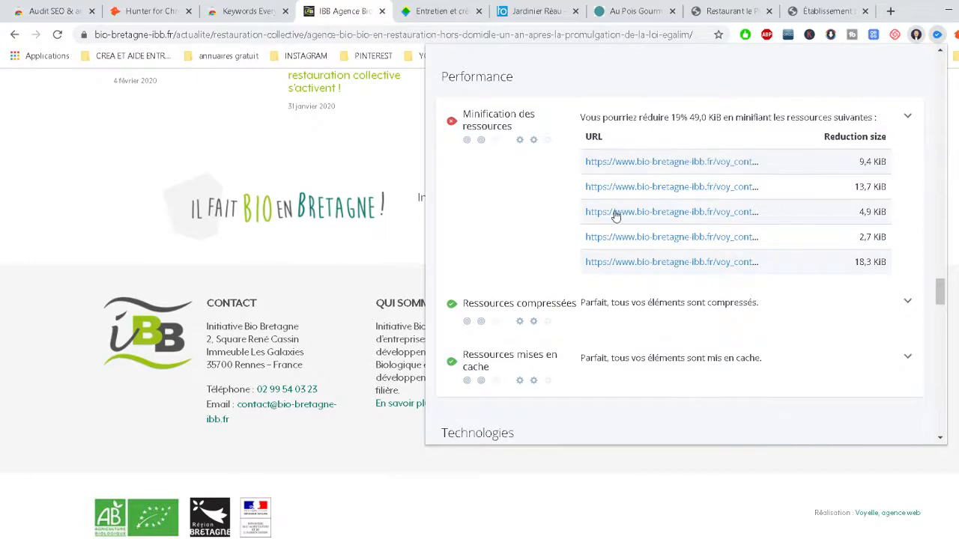
- Review the audit's technologies section, covering server IP, detected technologies, audience measurement, doctype and encoding
scroll(621, 198, "down", 1)
scroll(603, 190, "down", 1)
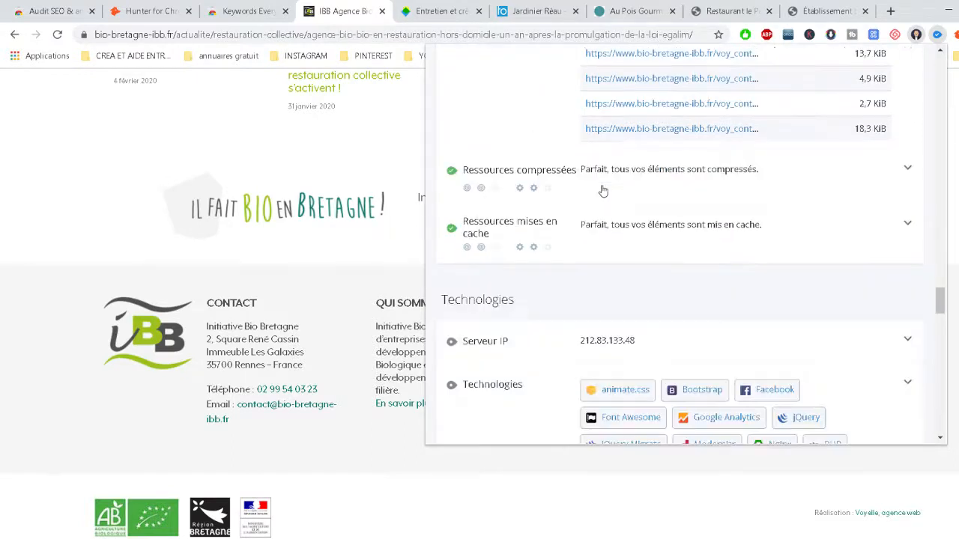
scroll(603, 190, "down", 1)
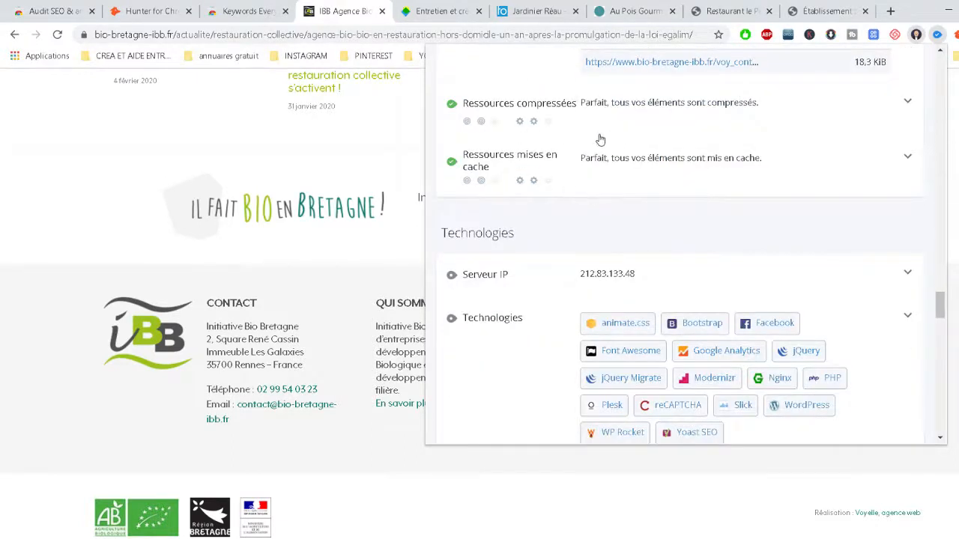
scroll(561, 195, "down", 1)
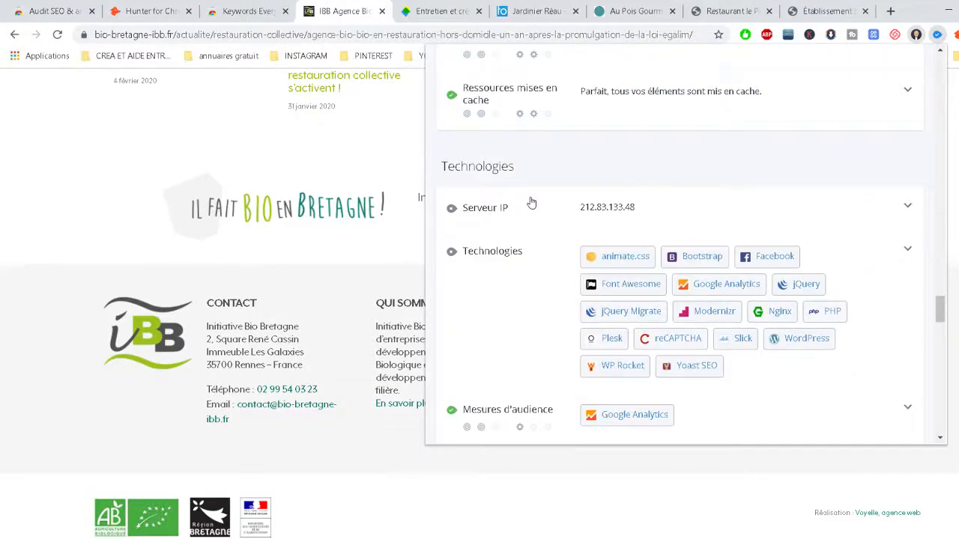
scroll(516, 214, "down", 1)
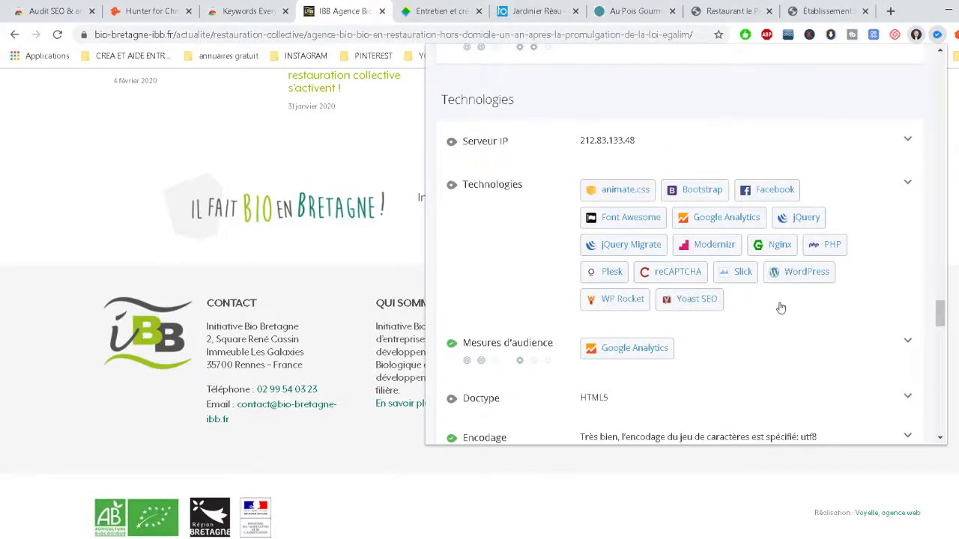
scroll(768, 317, "down", 1)
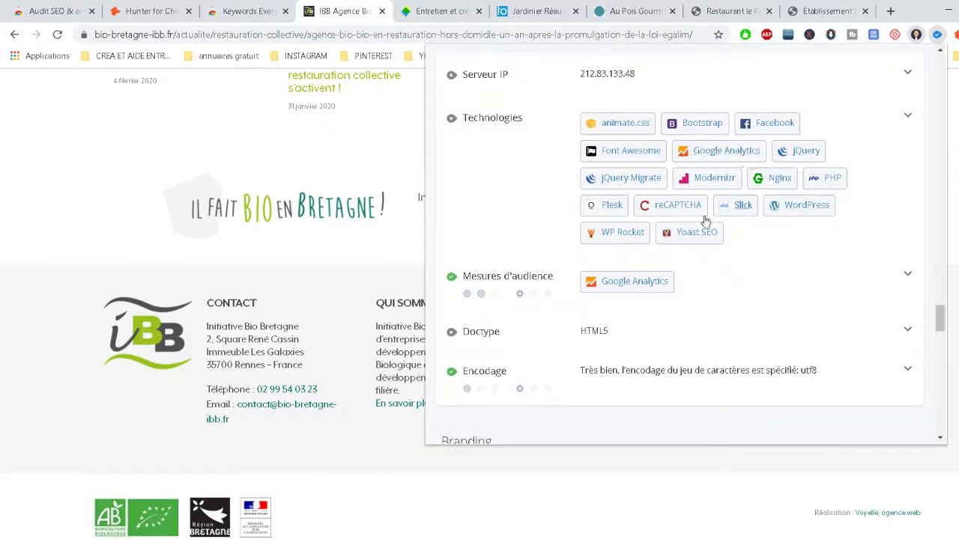
scroll(674, 258, "down", 1)
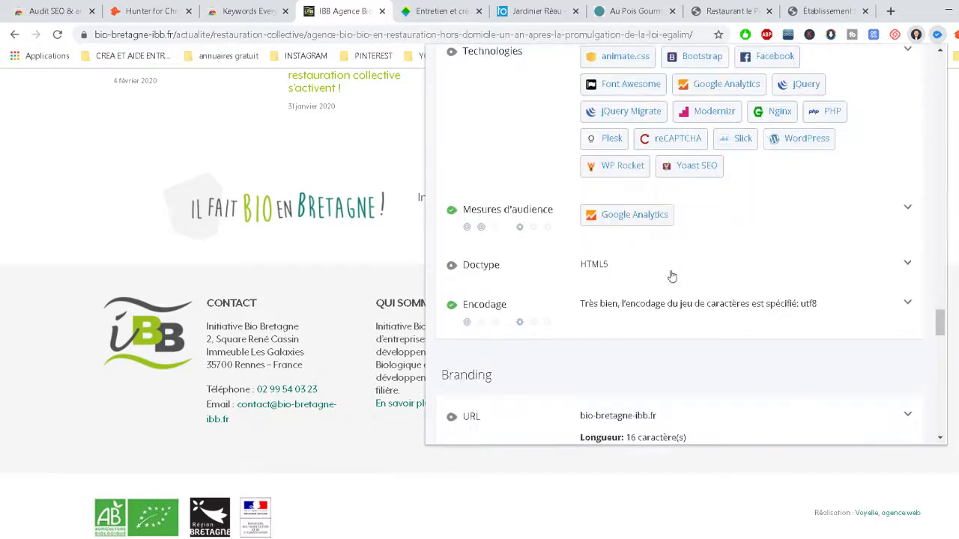
scroll(687, 238, "down", 1)
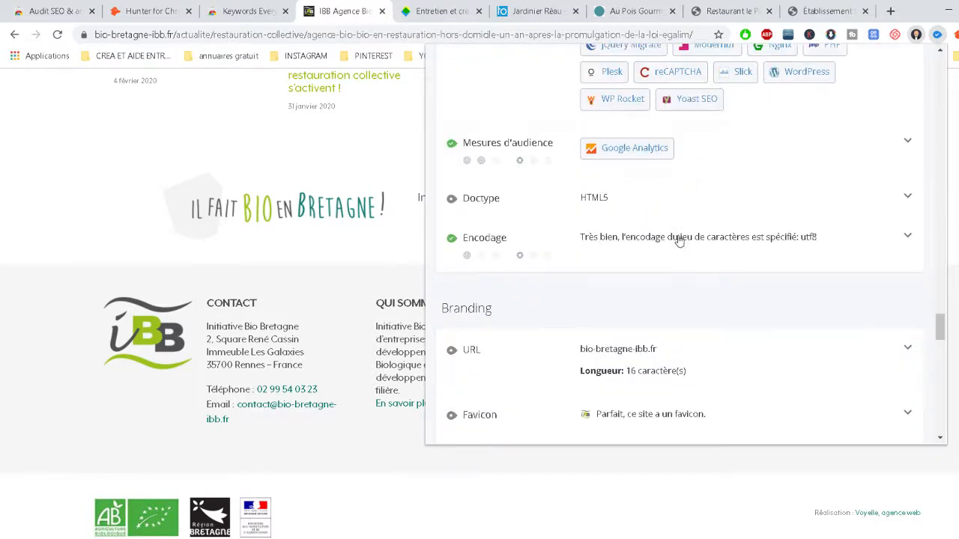
- Review the branding checks for URL, favicon and custom 404 page, and the domain checks for registration, available domains and typo variants
scroll(649, 231, "down", 3)
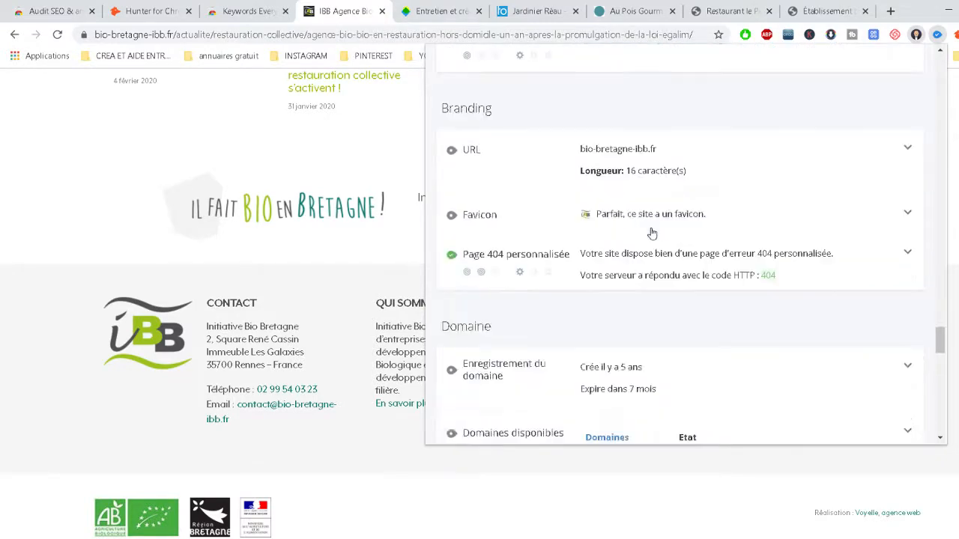
scroll(599, 174, "down", 1)
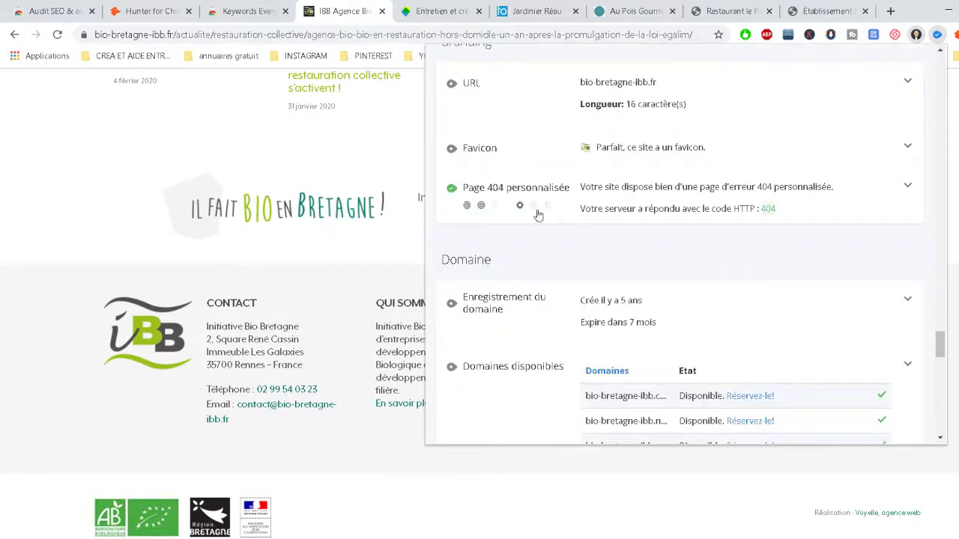
scroll(659, 189, "down", 2)
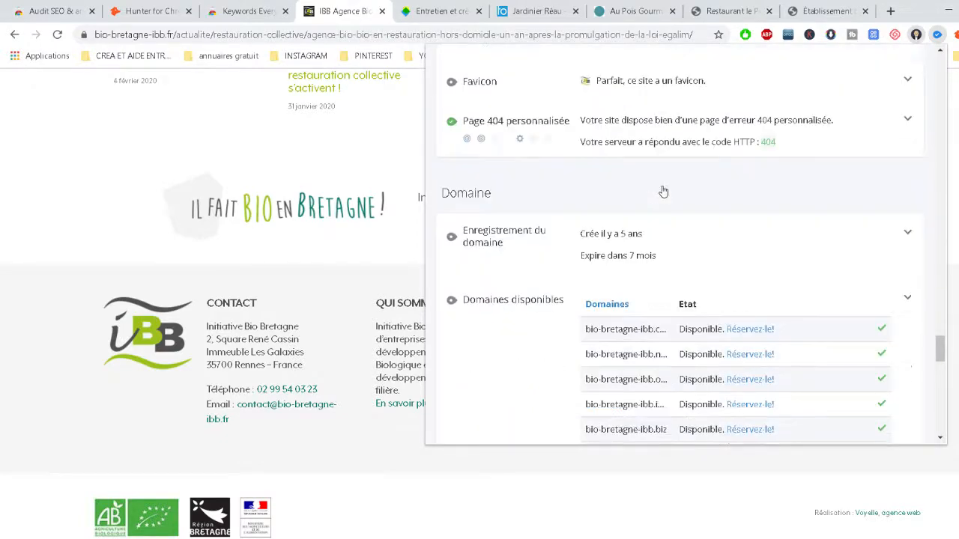
scroll(584, 201, "down", 1)
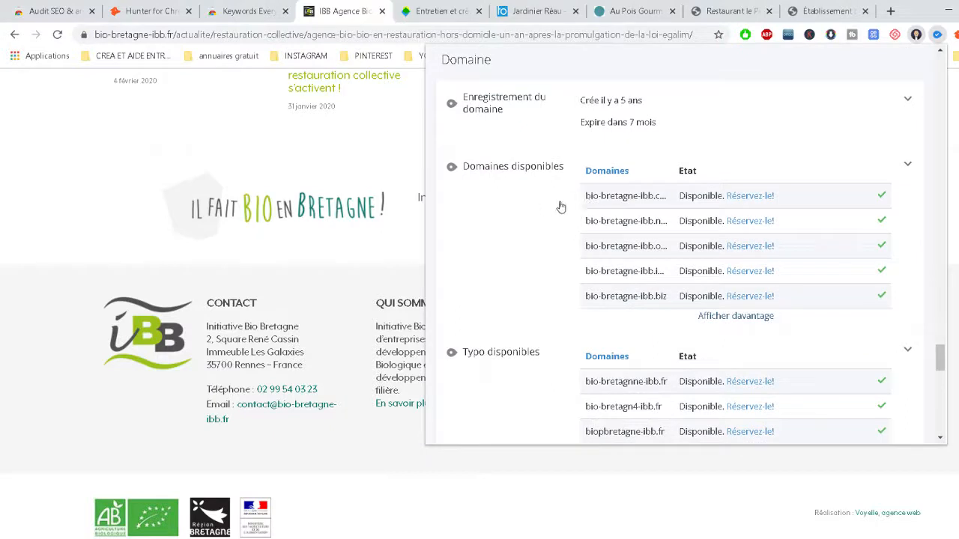
scroll(579, 200, "down", 2)
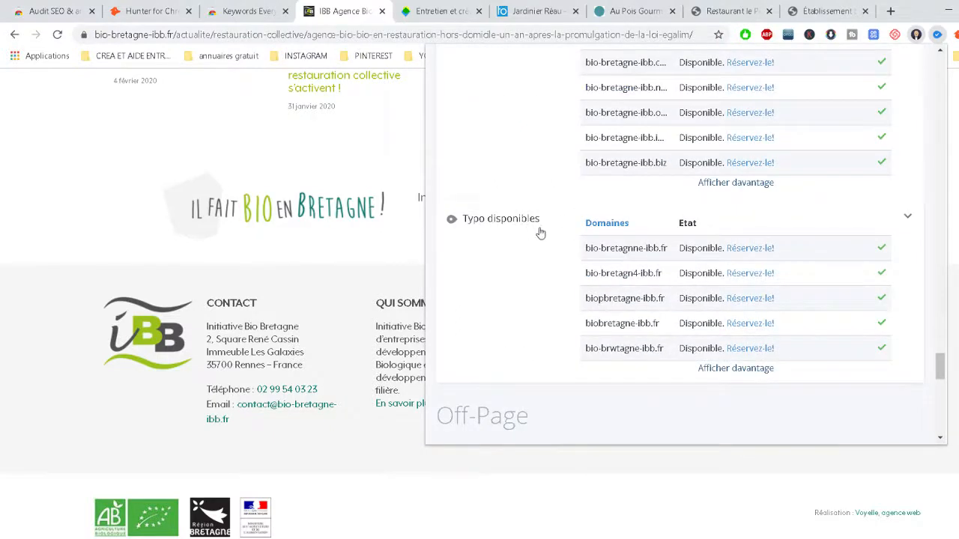
- Review the audit's off-page checks for backlink count, referring domains and local directories
scroll(640, 247, "down", 2)
scroll(644, 248, "down", 2)
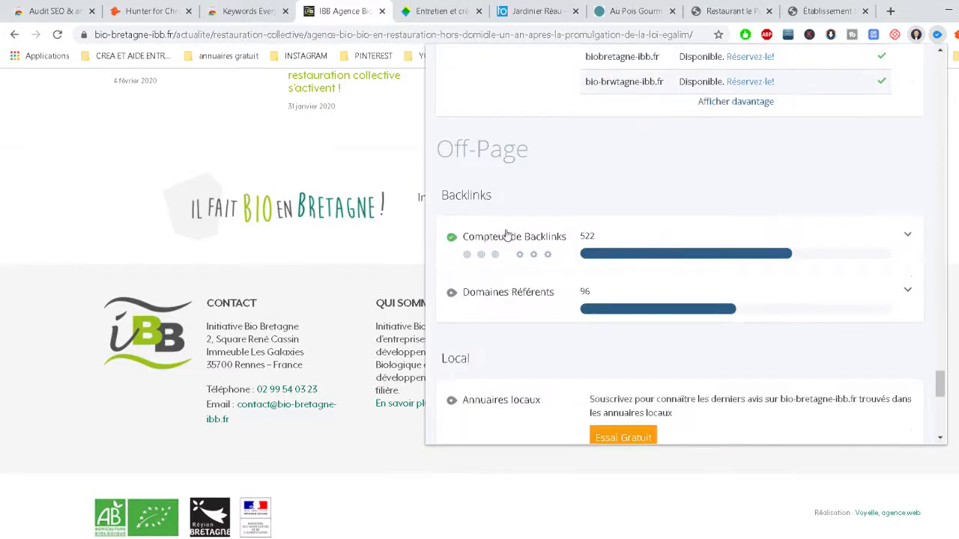
scroll(485, 257, "down", 1)
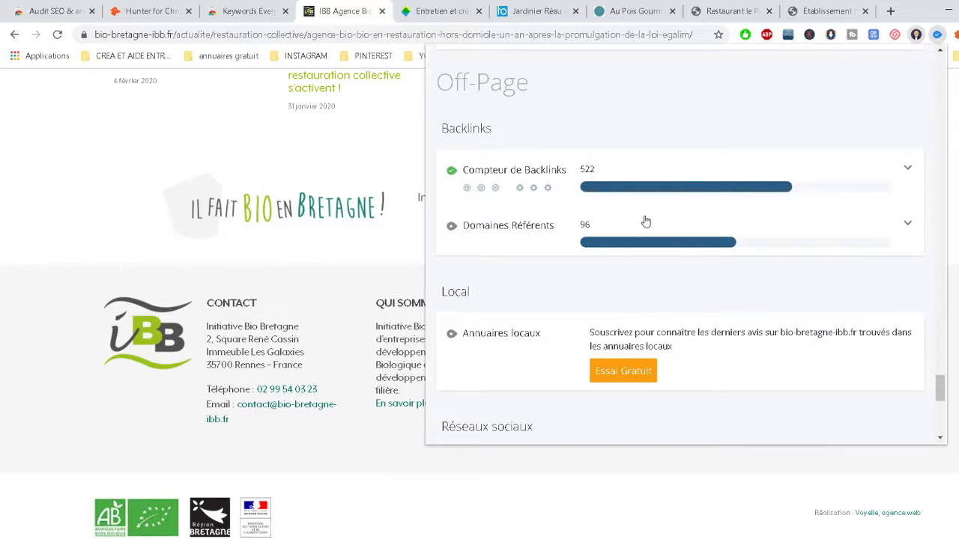
scroll(667, 199, "down", 1)
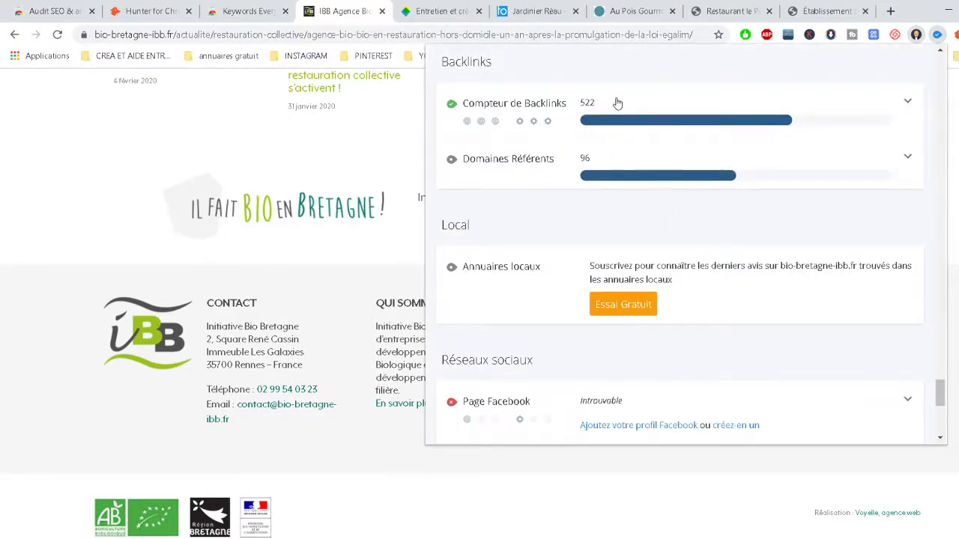
scroll(625, 148, "down", 1)
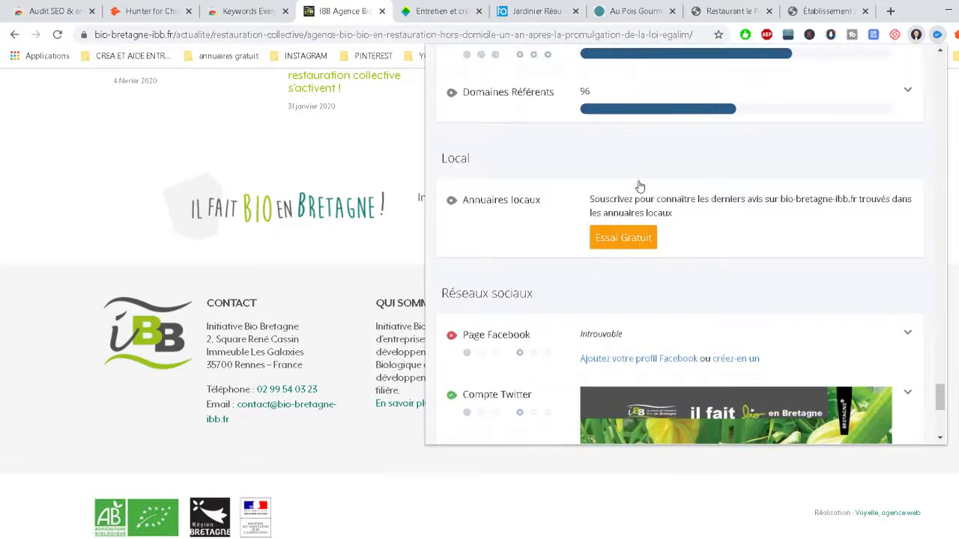
- Expand the Facebook page check in the audit's social networks section and read its advice
scroll(640, 186, "down", 3)
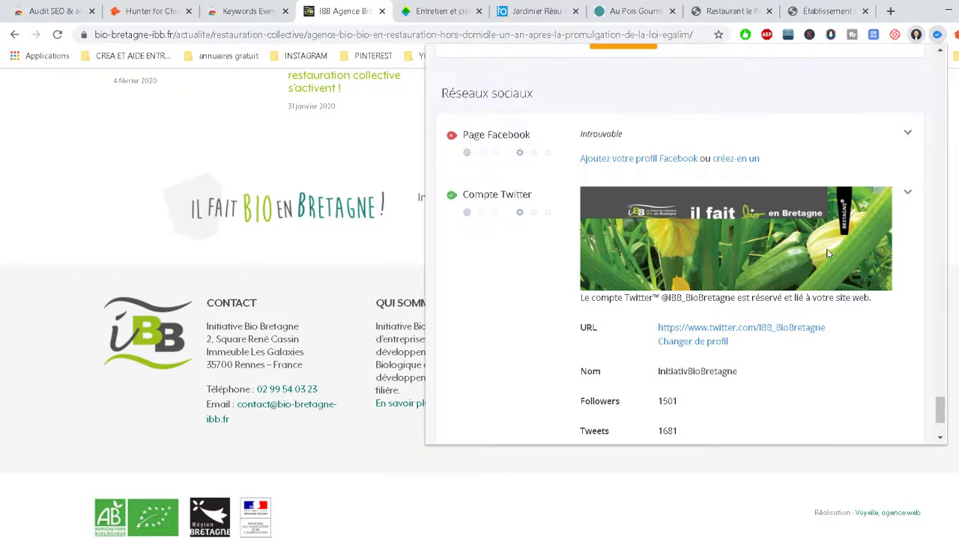
left_click(627, 148)
scroll(632, 164, "up", 3)
scroll(665, 224, "down", 6)
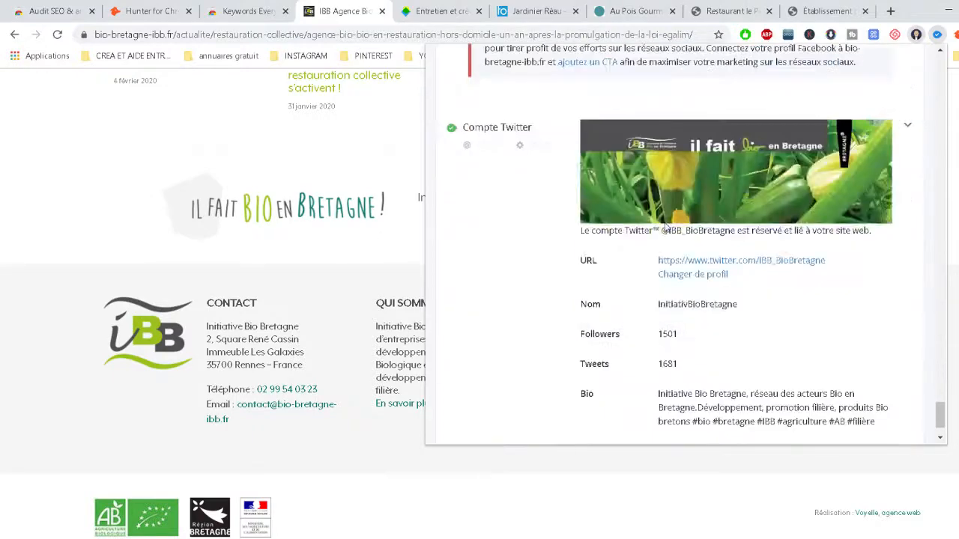
scroll(665, 226, "up", 3)
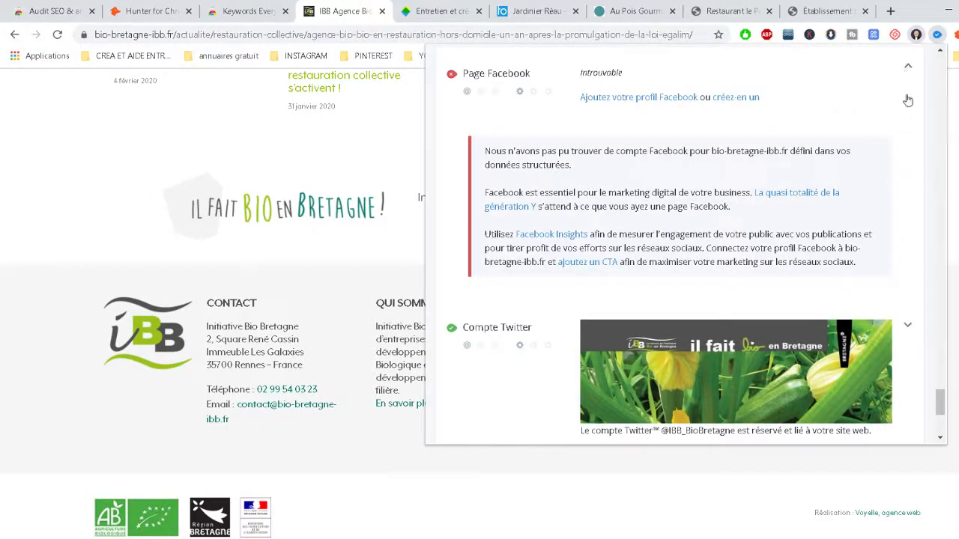
scroll(716, 194, "down", 1)
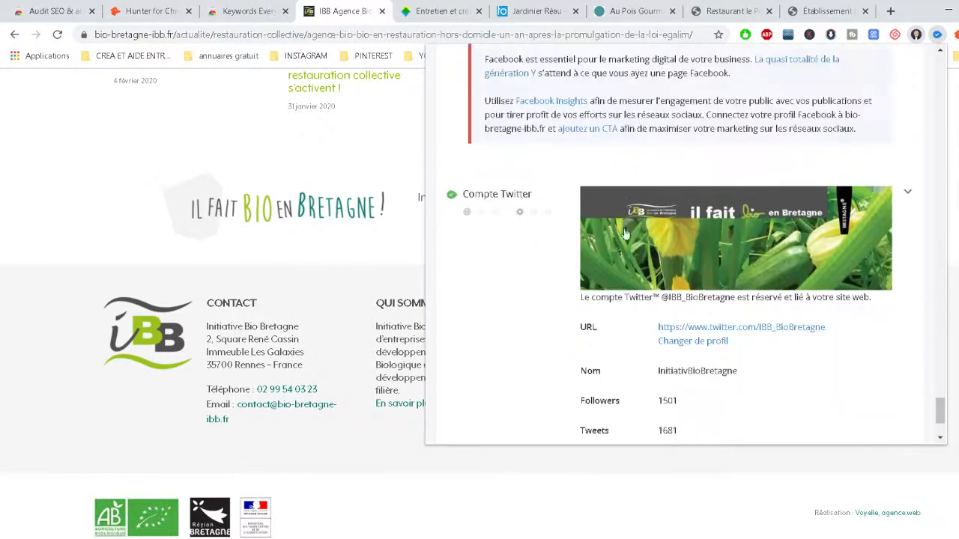
- Compare the Twitter account check with the advice given for the Facebook page
scroll(626, 234, "down", 1)
scroll(528, 232, "down", 1)
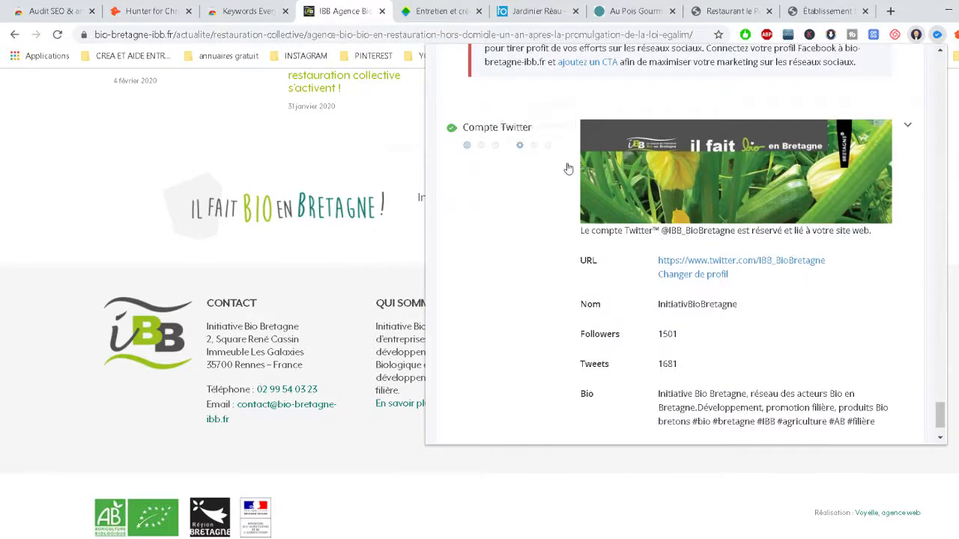
scroll(567, 187, "up", 2)
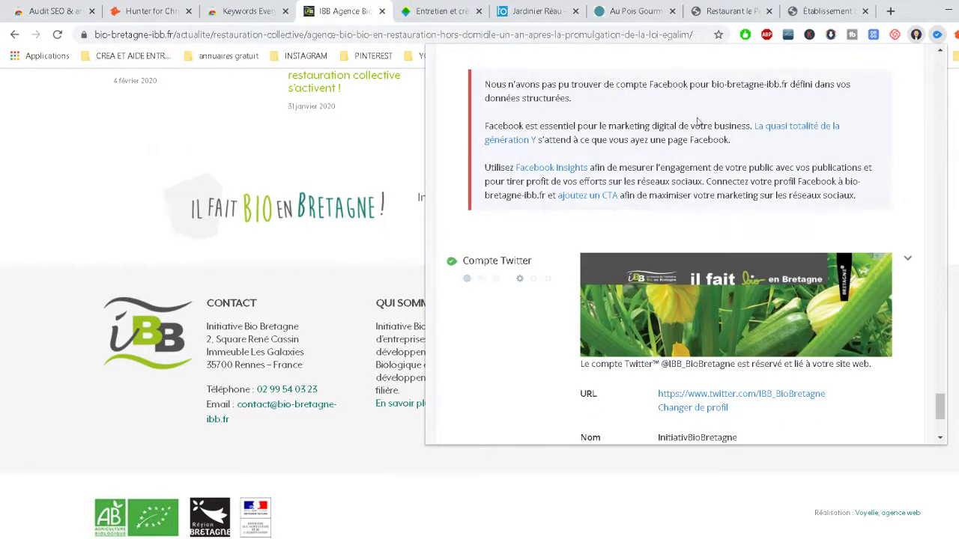
scroll(607, 225, "down", 1)
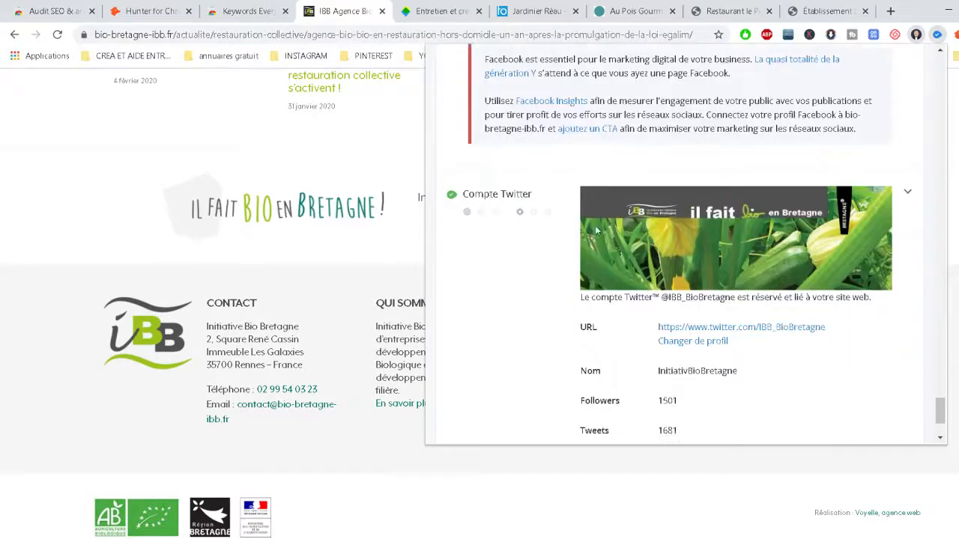
scroll(567, 170, "up", 1)
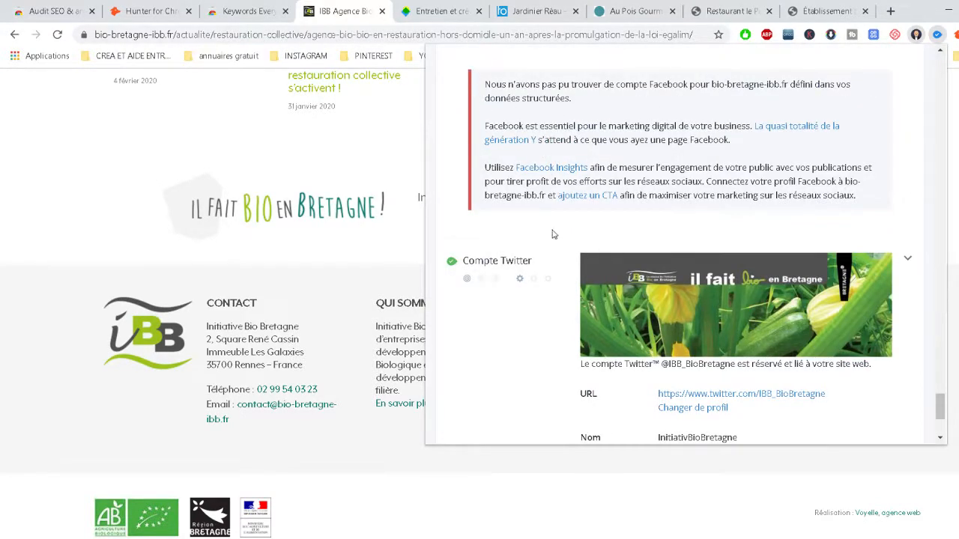
scroll(554, 238, "down", 1)
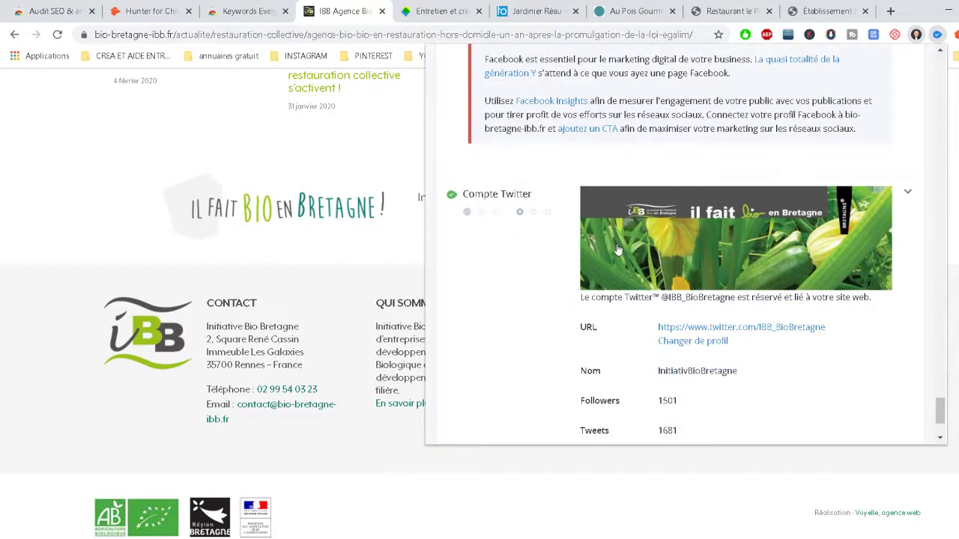
- Check the Facebook page's impact and difficulty ratings, and review the Twitter profile details through to the end of the audit
scroll(618, 249, "up", 3)
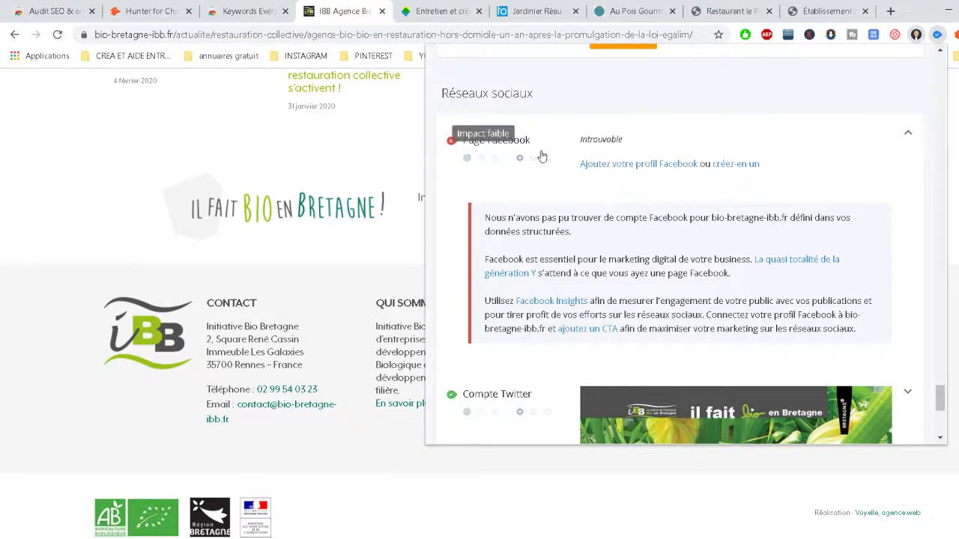
scroll(547, 180, "down", 2)
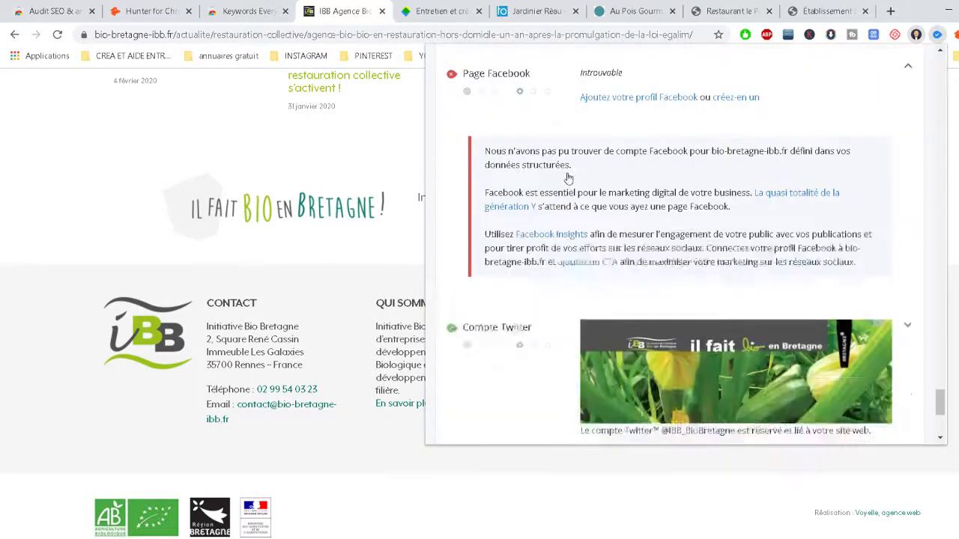
scroll(516, 131, "up", 1)
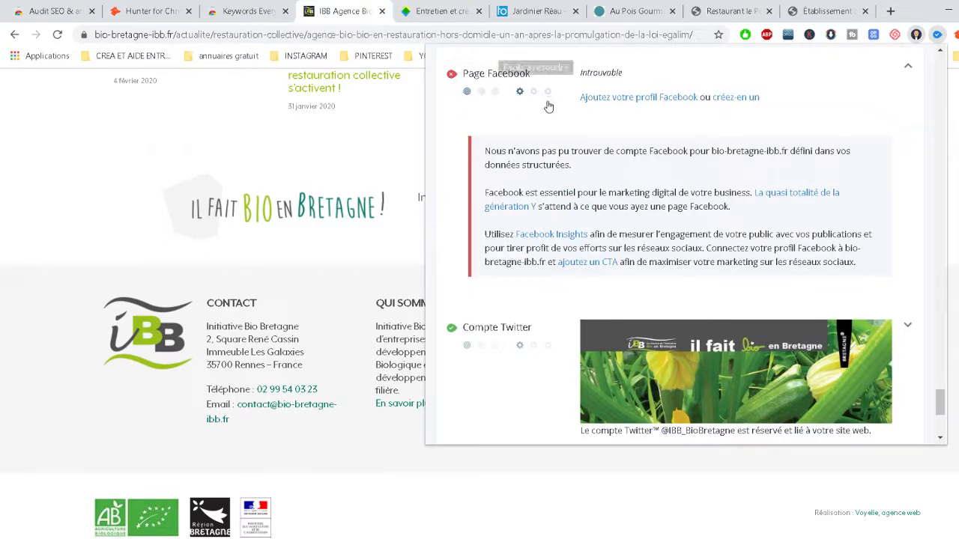
scroll(583, 146, "down", 1)
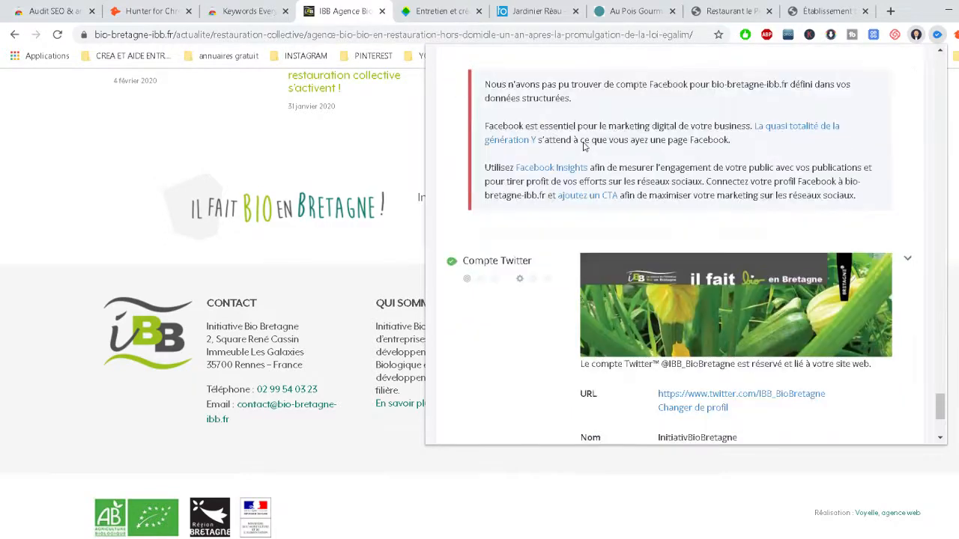
scroll(583, 146, "up", 1)
scroll(583, 146, "down", 3)
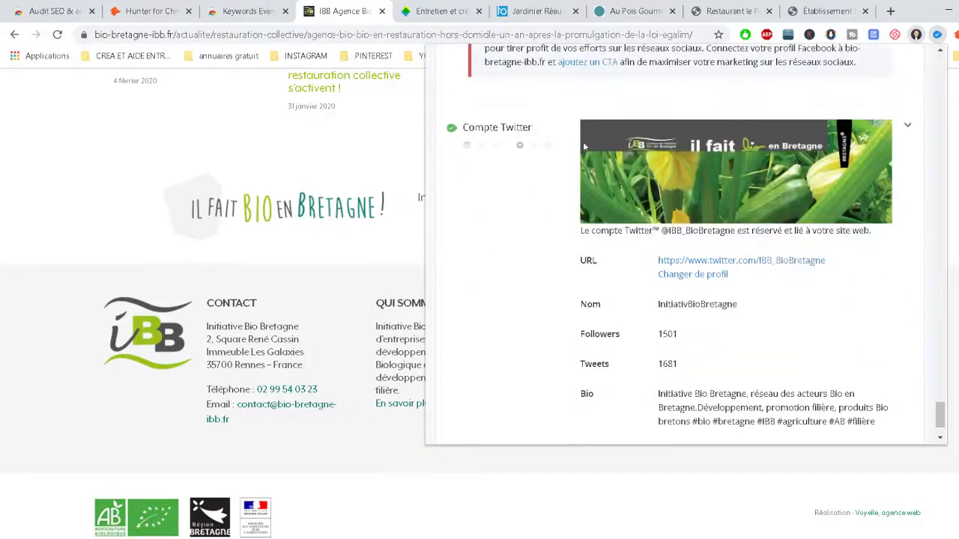
scroll(583, 146, "down", 1)
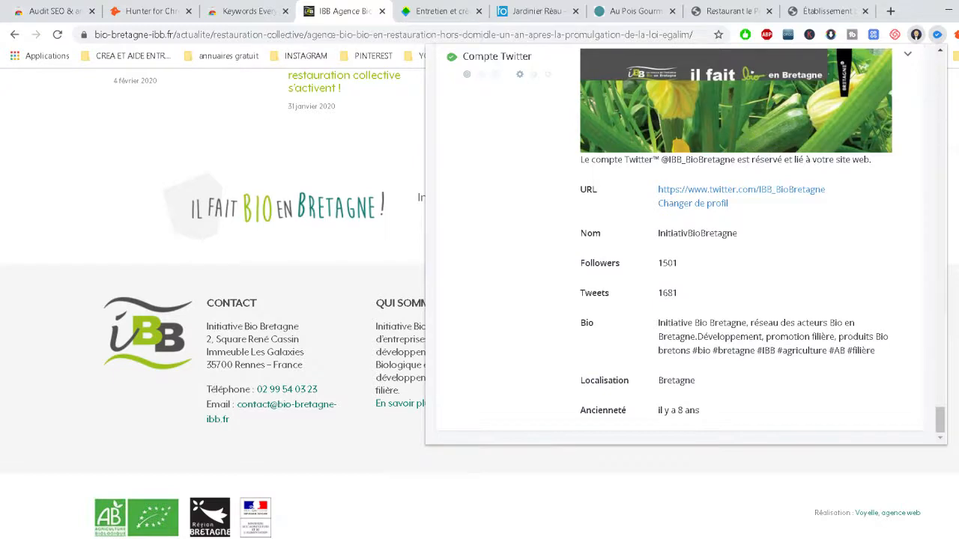
- Close the WooRank audit and open the Hunter extension's e-mail results for bio-bretagne-ibb.fr from the article page
key("Escape")
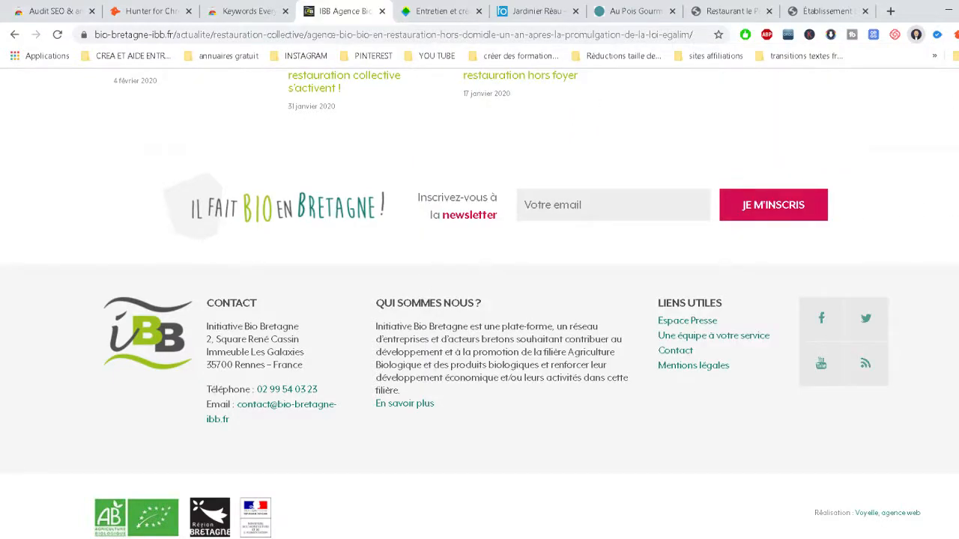
scroll(480, 303, "up", 20)
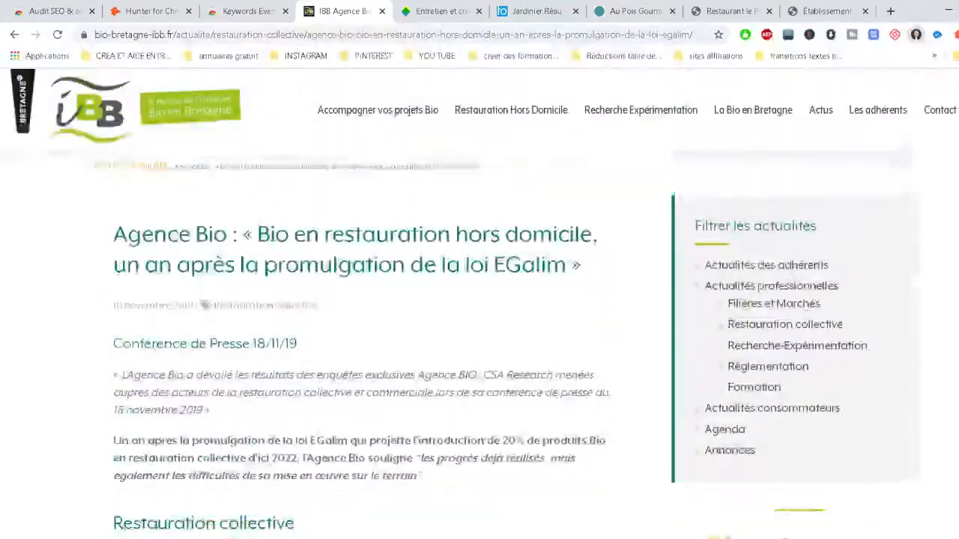
scroll(479, 303, "down", 20)
scroll(480, 303, "up", 20)
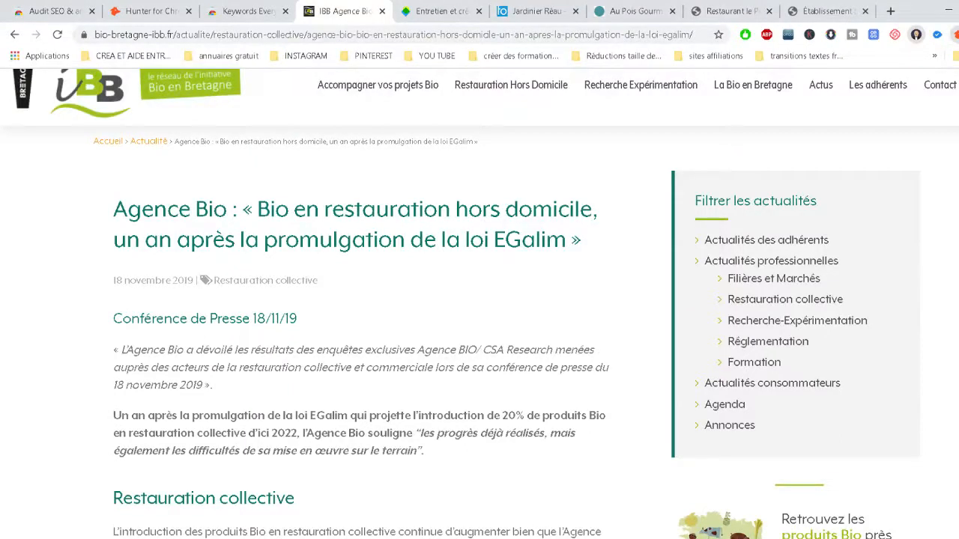
left_click(954, 37)
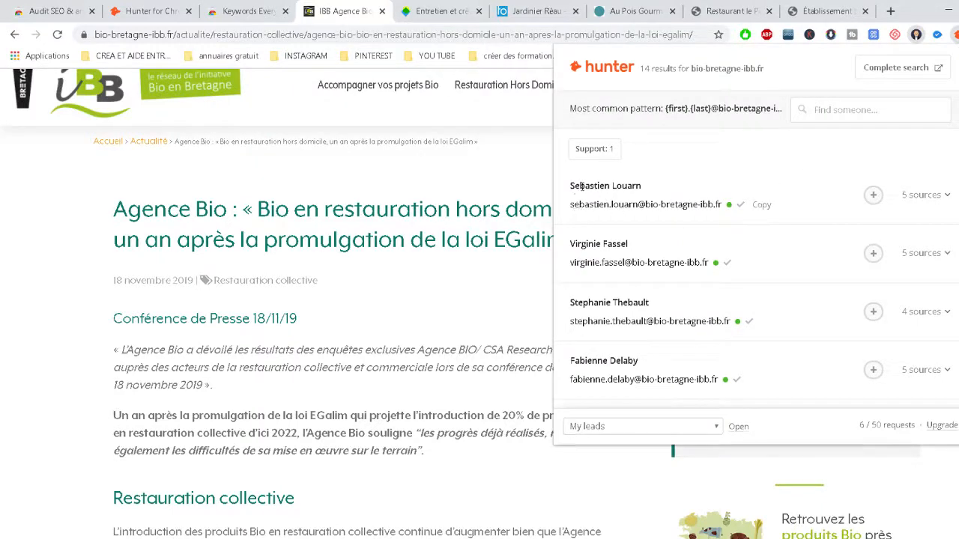
- Look through Hunter's list of contacts and verified e-mail addresses for bio-bretagne-ibb.fr, down to the last entry
scroll(659, 174, "down", 1)
scroll(663, 178, "down", 4)
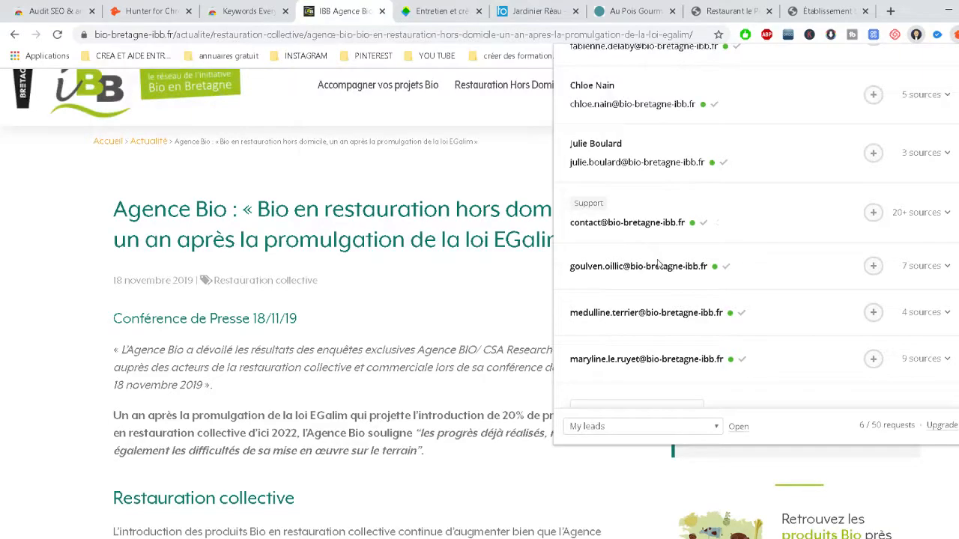
scroll(657, 266, "up", 5)
scroll(633, 214, "down", 3)
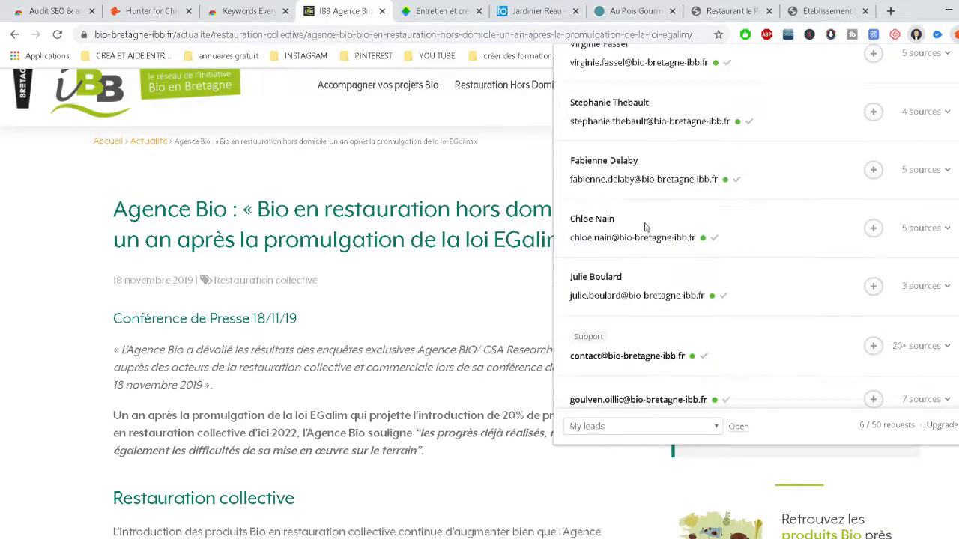
scroll(599, 336, "down", 3)
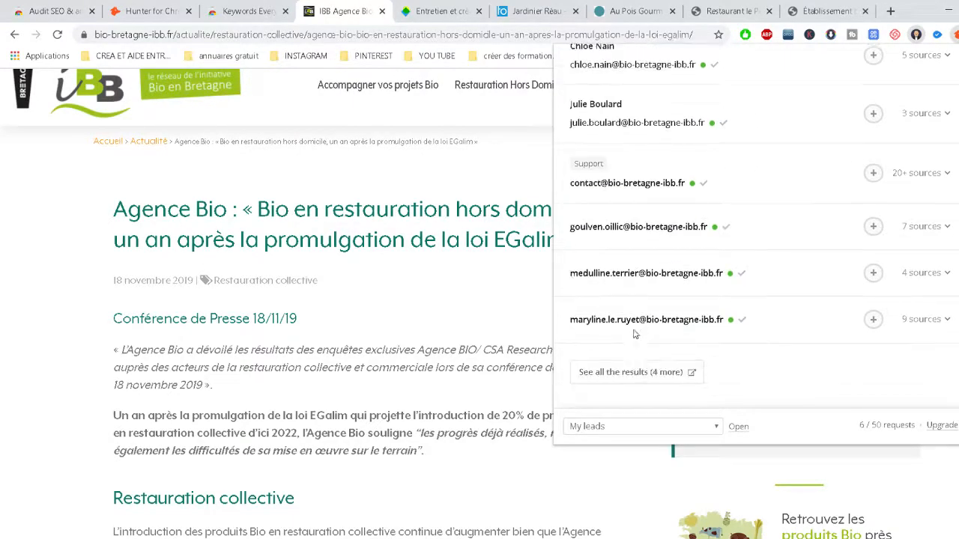
scroll(613, 314, "up", 6)
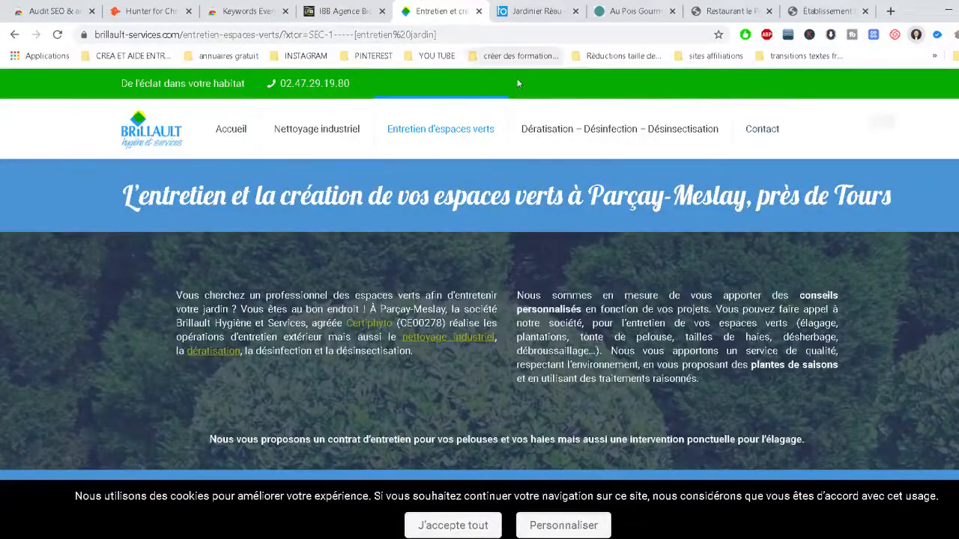
- Open the SEO audit of brillault-services.com and examine its on-page content checks, from the title tag to the in-page links and language
left_click(938, 36)
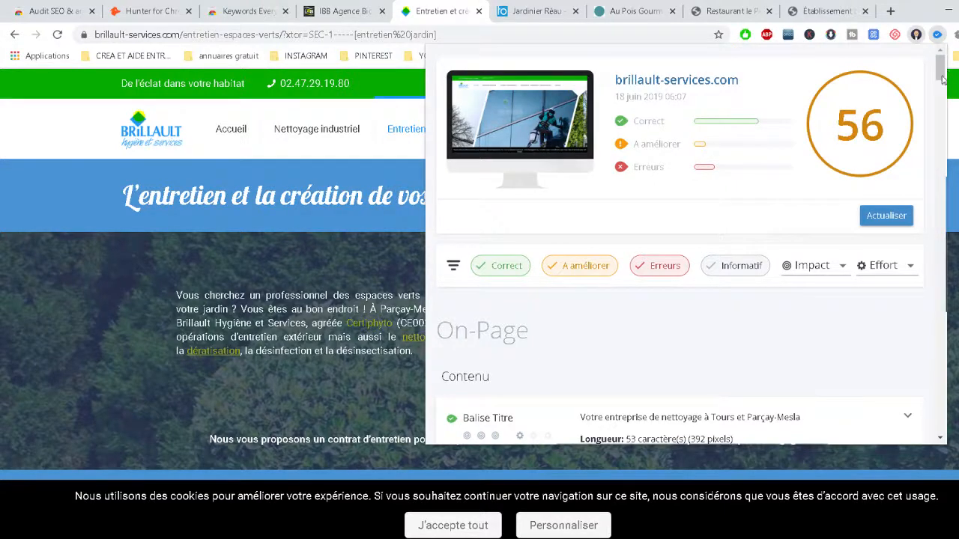
scroll(844, 187, "down", 1)
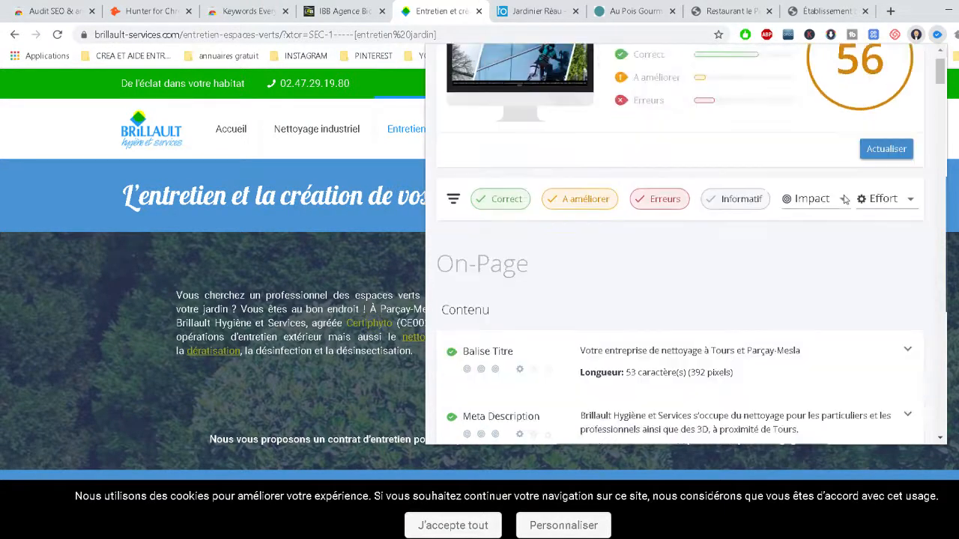
scroll(744, 212, "down", 1)
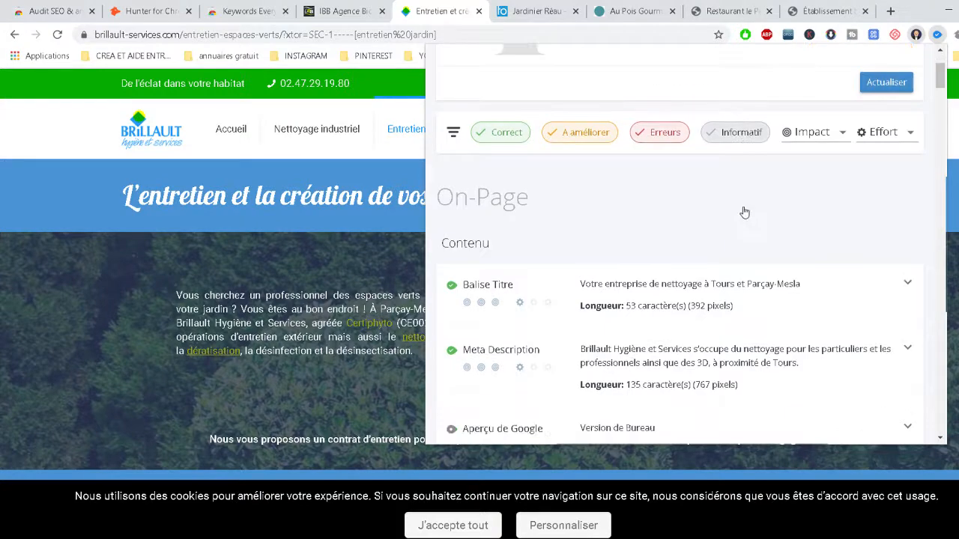
scroll(744, 213, "down", 6)
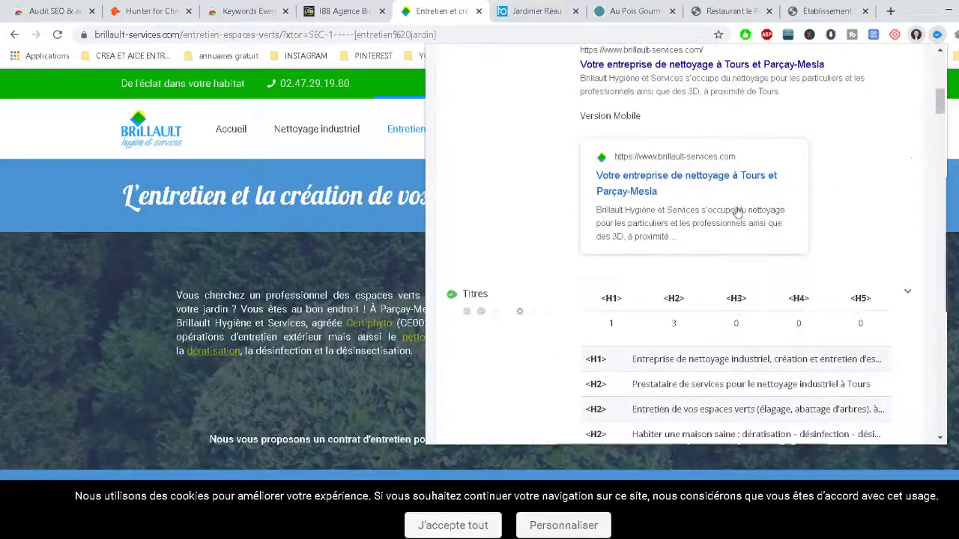
scroll(591, 261, "down", 4)
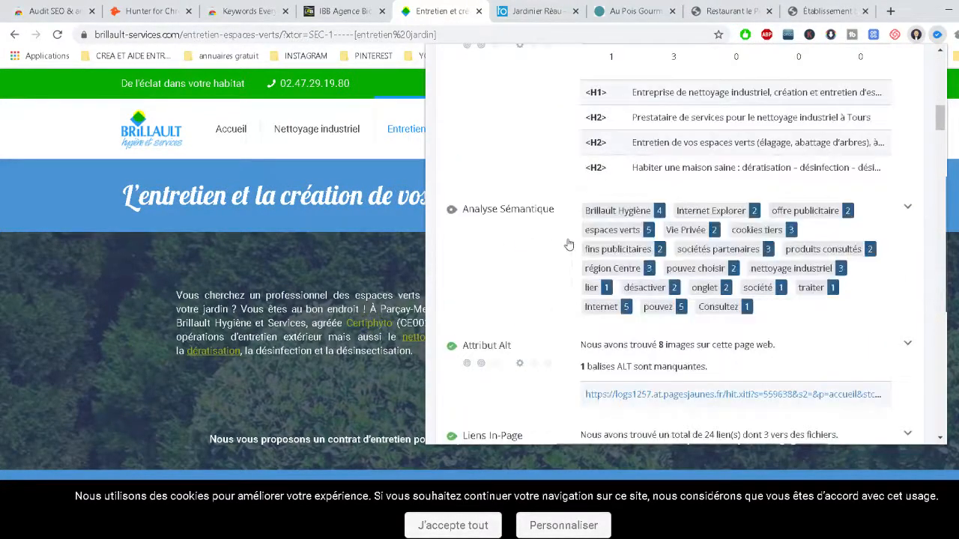
scroll(703, 249, "down", 2)
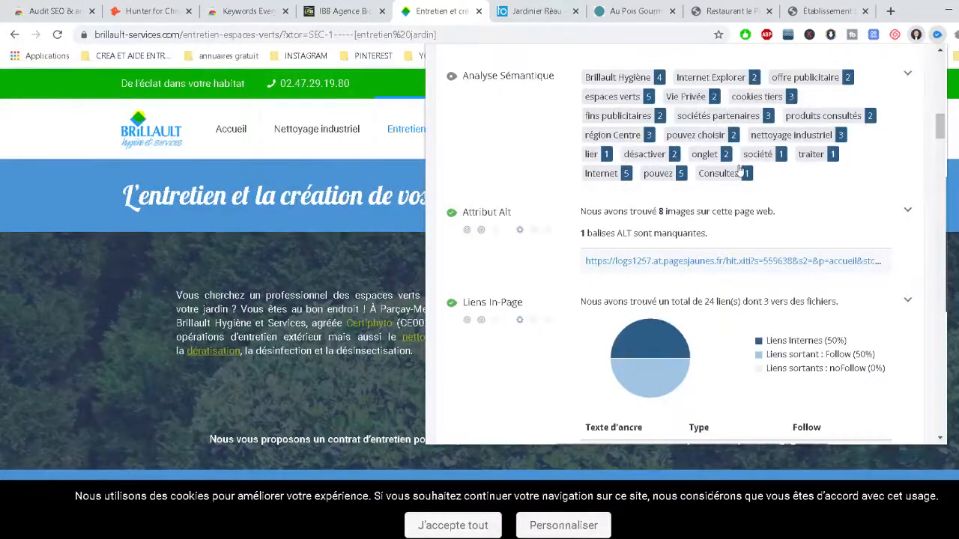
scroll(740, 204, "down", 2)
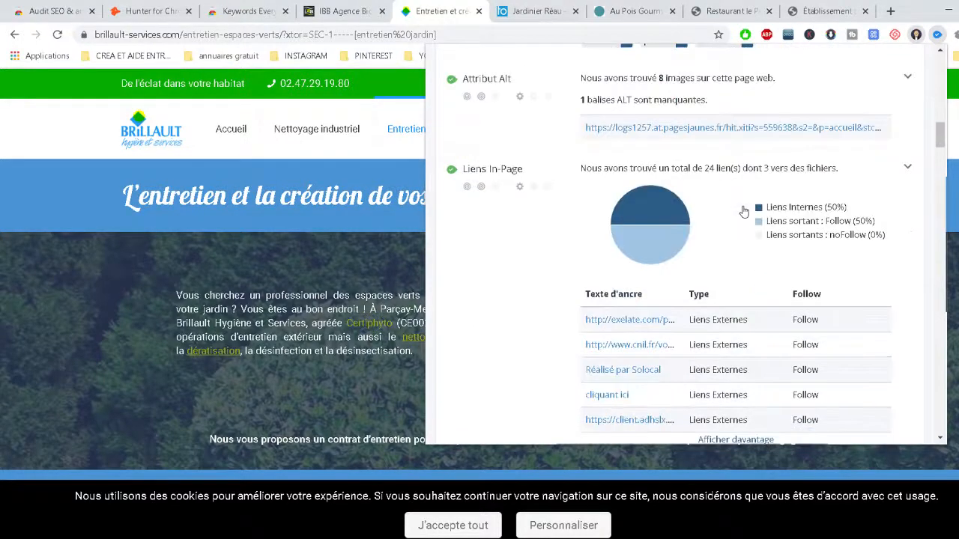
scroll(744, 212, "down", 3)
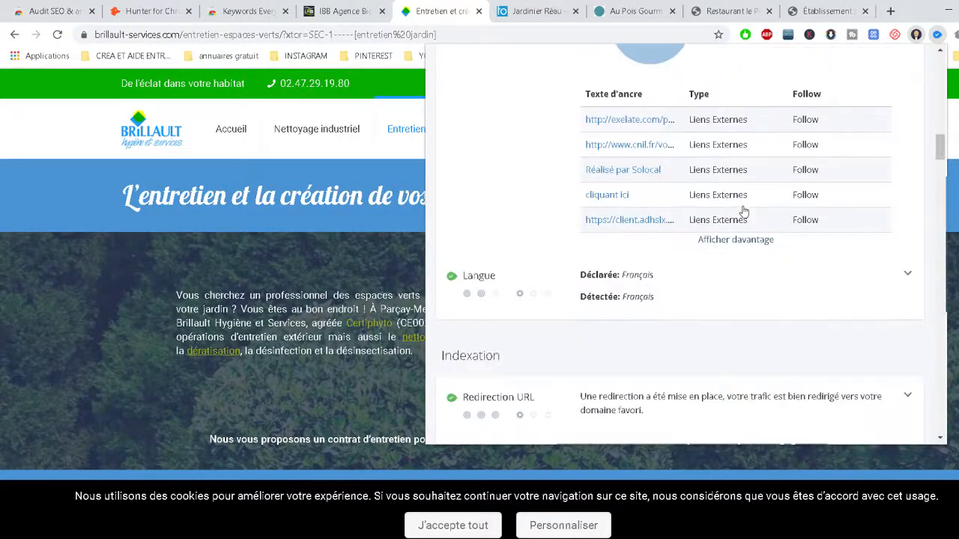
- Review the mobile, structured data, security and performance checks in the brillault-services.com audit, including the cached resources
scroll(744, 212, "down", 15)
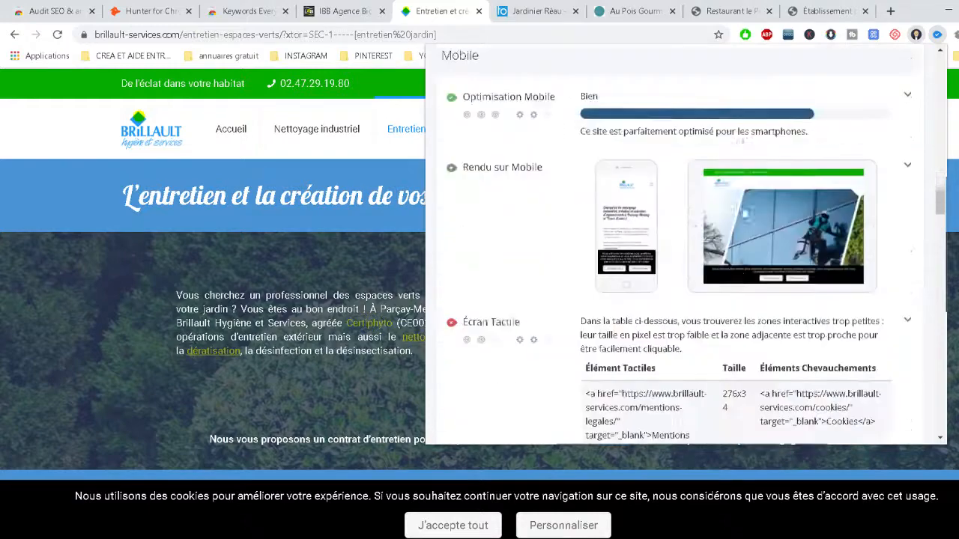
scroll(691, 217, "down", 8)
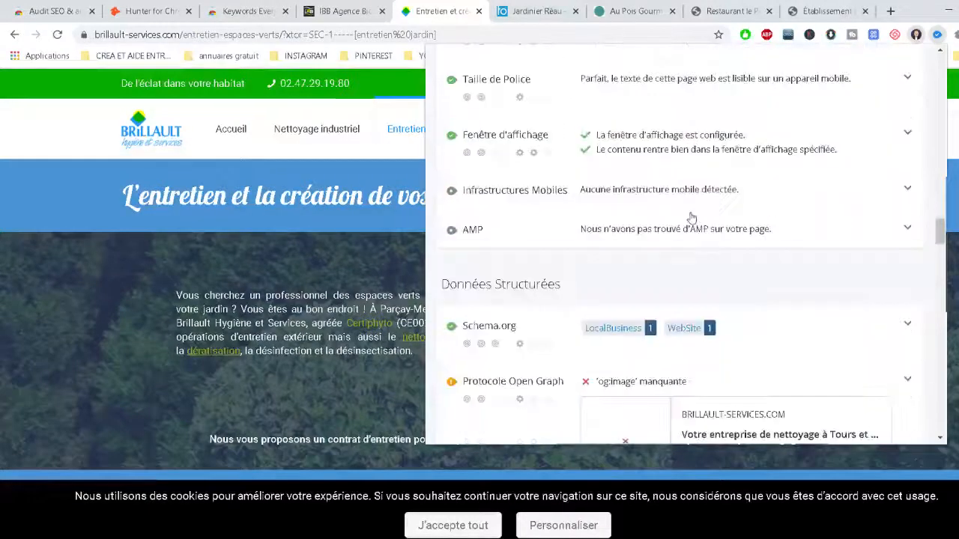
scroll(691, 217, "down", 11)
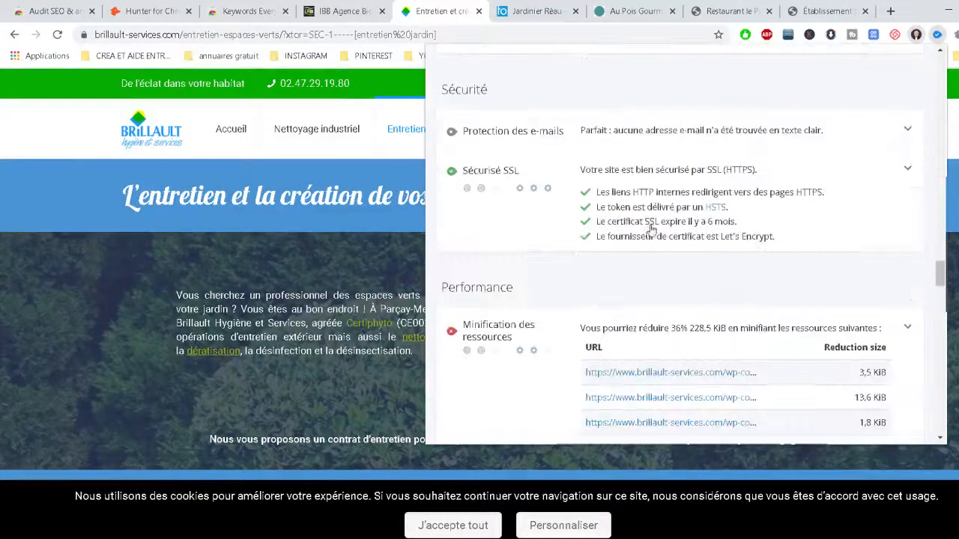
scroll(650, 230, "down", 2)
scroll(681, 224, "down", 3)
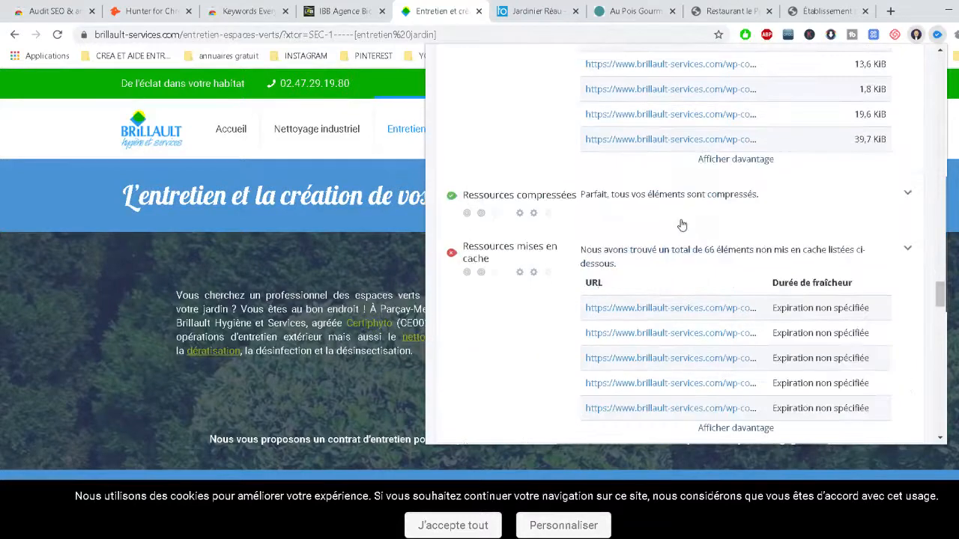
scroll(682, 225, "down", 1)
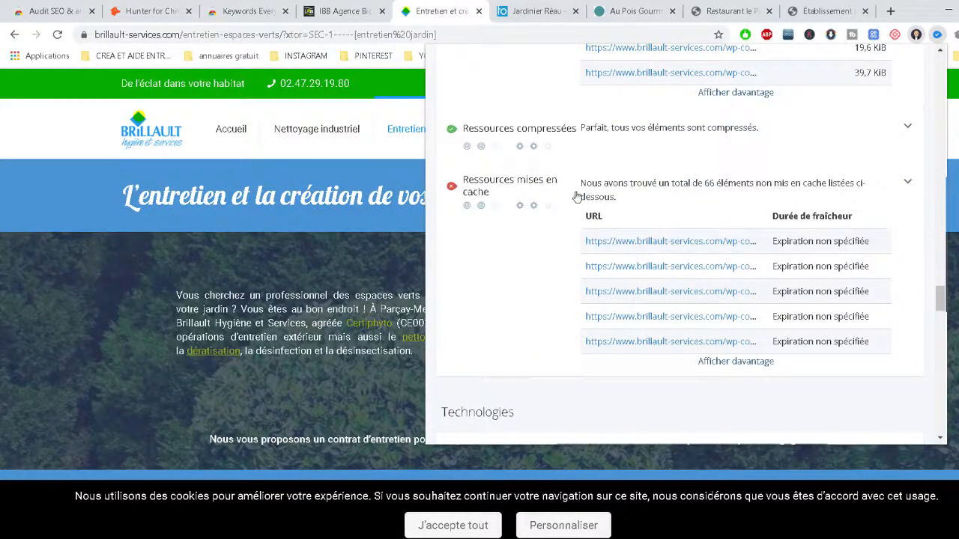
- Examine the technologies, branding and domain sections of the brillault-services.com audit
scroll(605, 218, "down", 5)
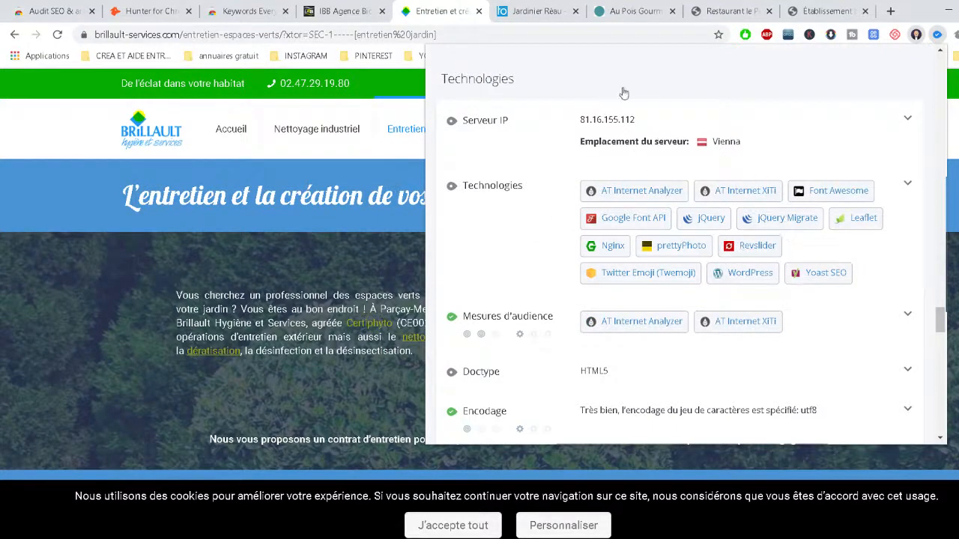
scroll(772, 269, "down", 3)
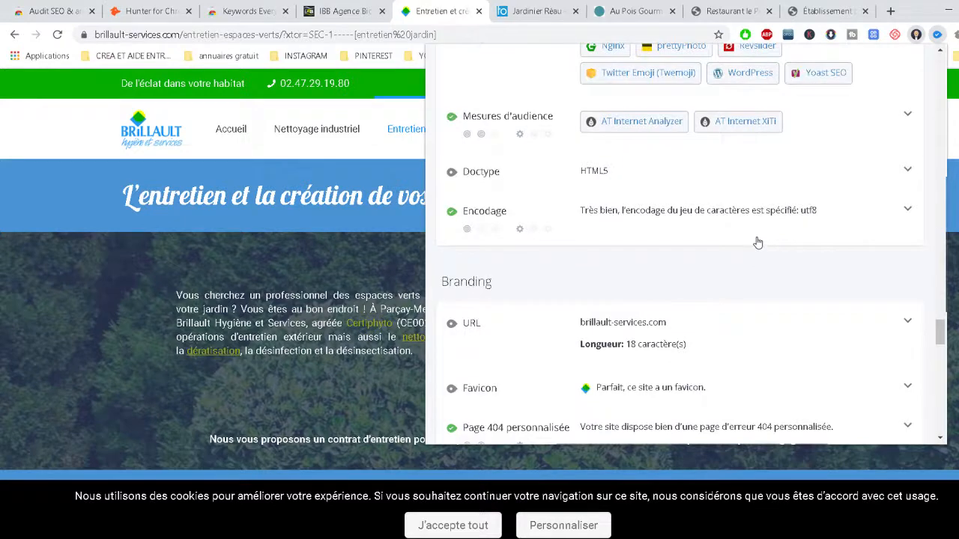
scroll(758, 242, "down", 5)
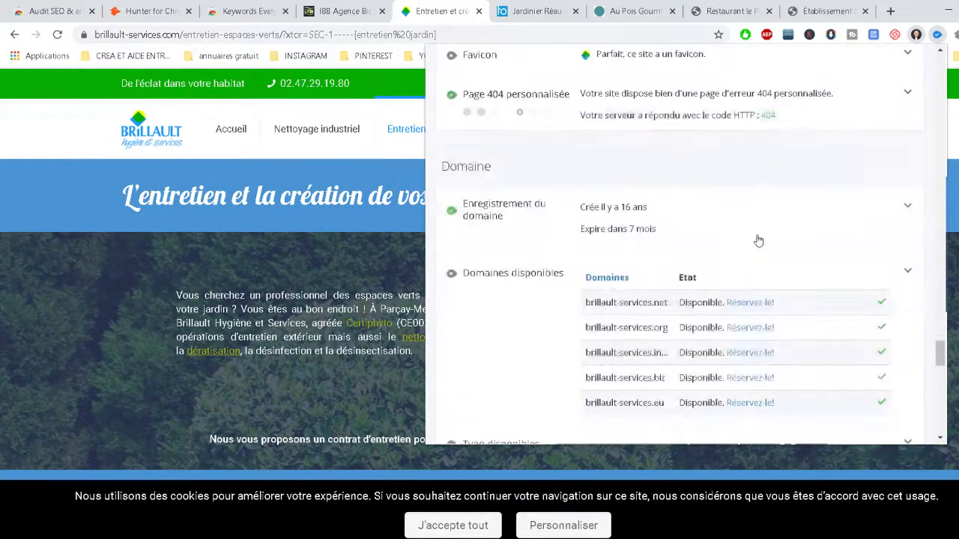
scroll(758, 240, "up", 2)
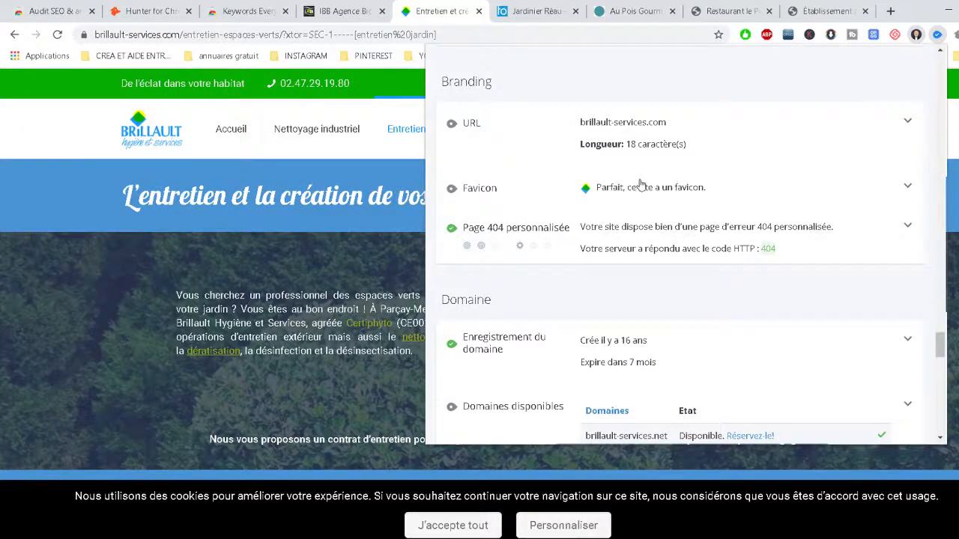
scroll(641, 184, "down", 3)
- Examine the backlink score, backlink count, referring domains and traffic estimate in the audit's off-page section
scroll(626, 223, "down", 8)
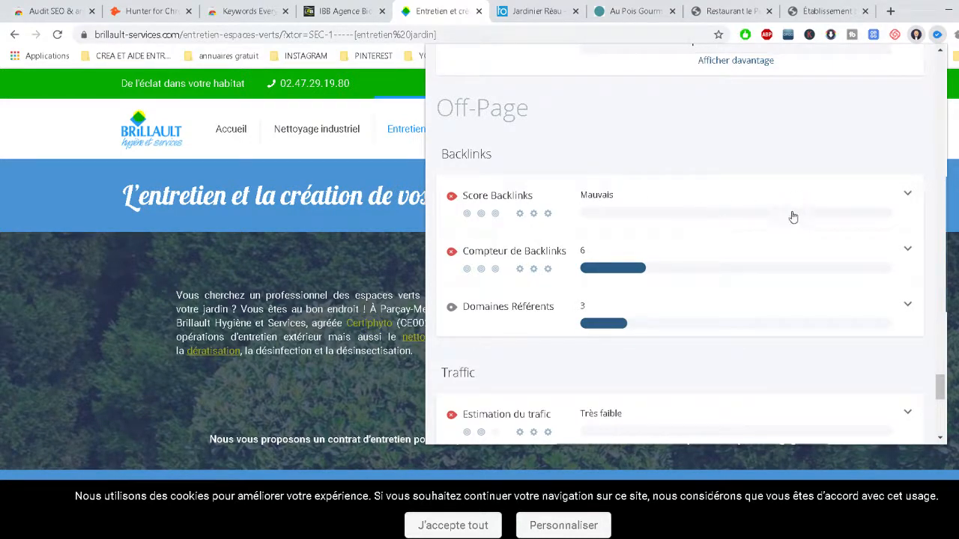
scroll(775, 227, "down", 1)
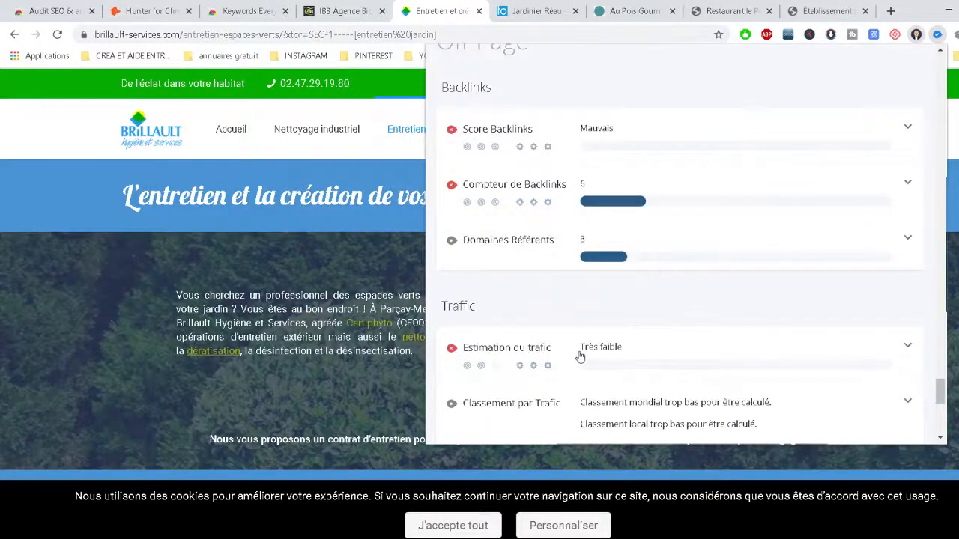
scroll(712, 326, "down", 3)
scroll(736, 307, "up", 2)
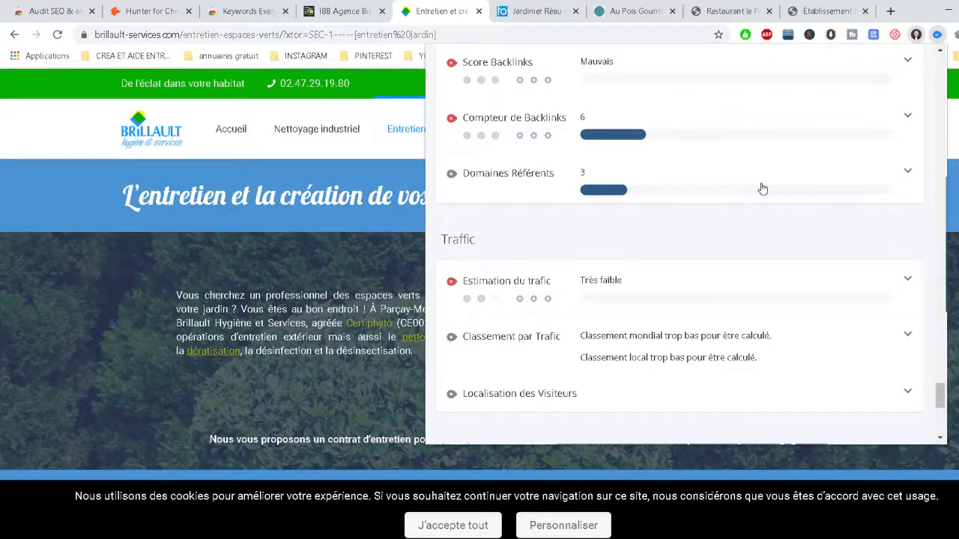
scroll(797, 184, "up", 1)
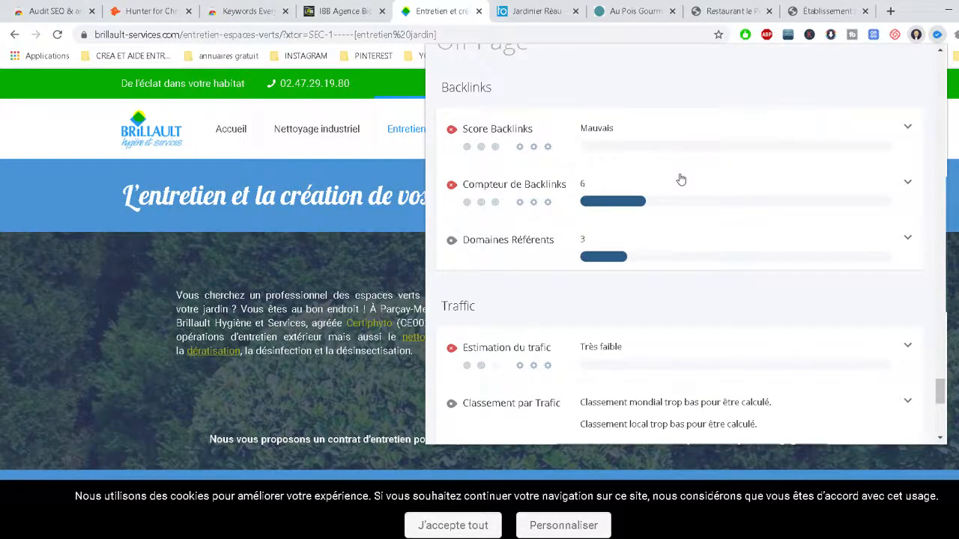
- Review the traffic ranking, local directories and social network checks through to the end of the brillault-services.com audit
scroll(695, 214, "down", 1)
scroll(701, 212, "down", 2)
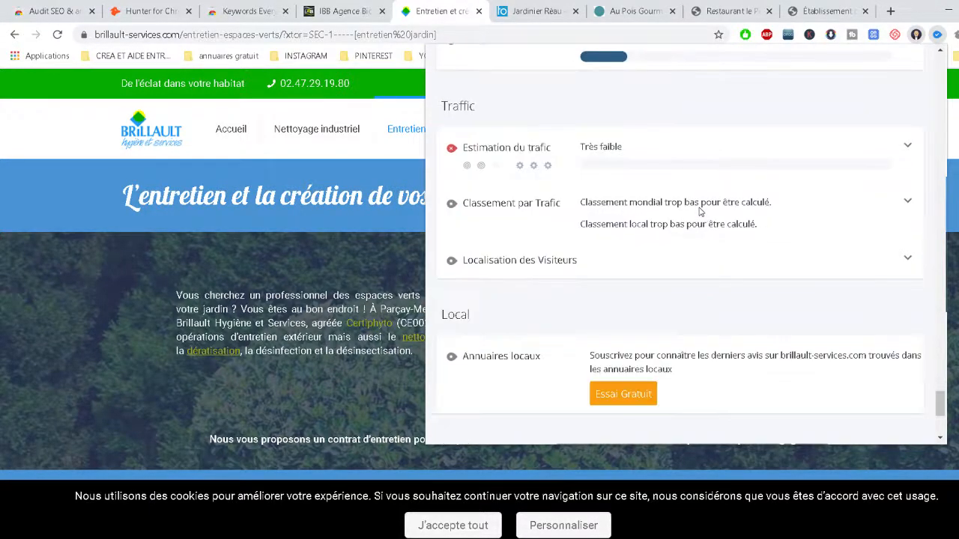
scroll(700, 212, "down", 2)
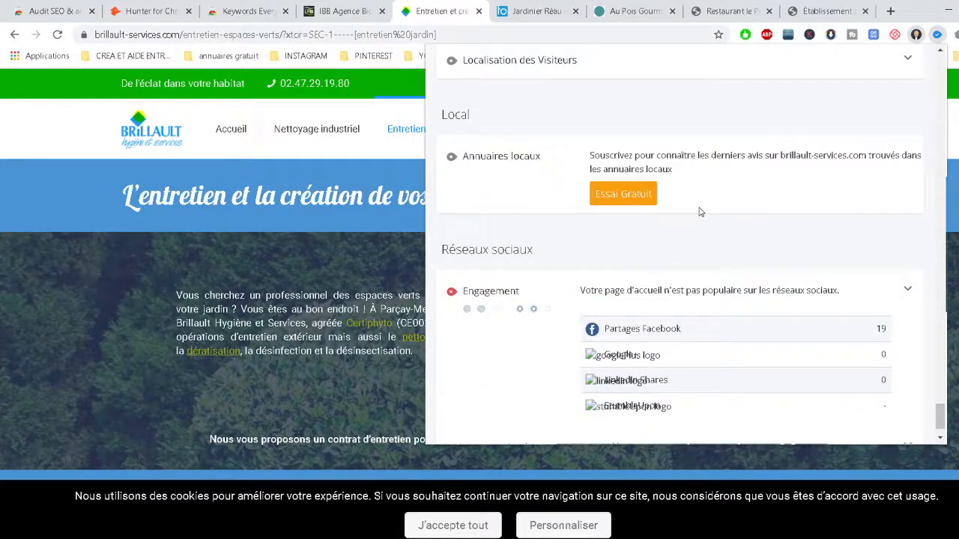
scroll(701, 213, "down", 1)
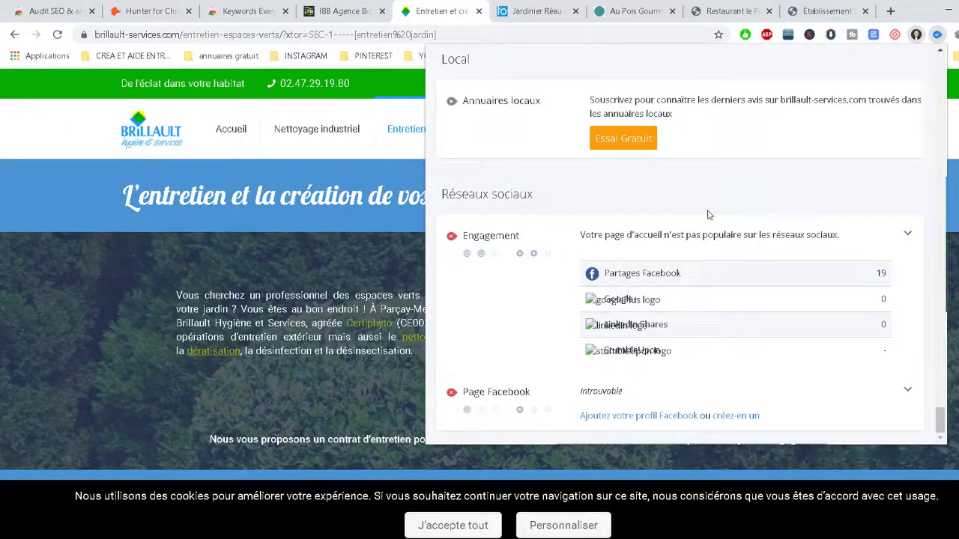
- Open the SEO audit of toutadomservices.com from its Jardinier Réau page and view the difficulty options of the effort filter
left_click(557, 14)
left_click(557, 14)
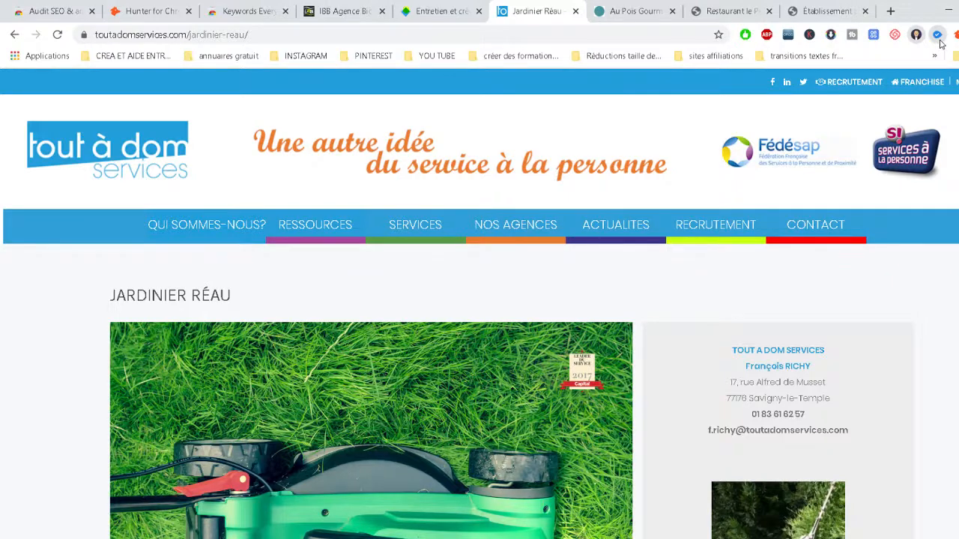
left_click(939, 38)
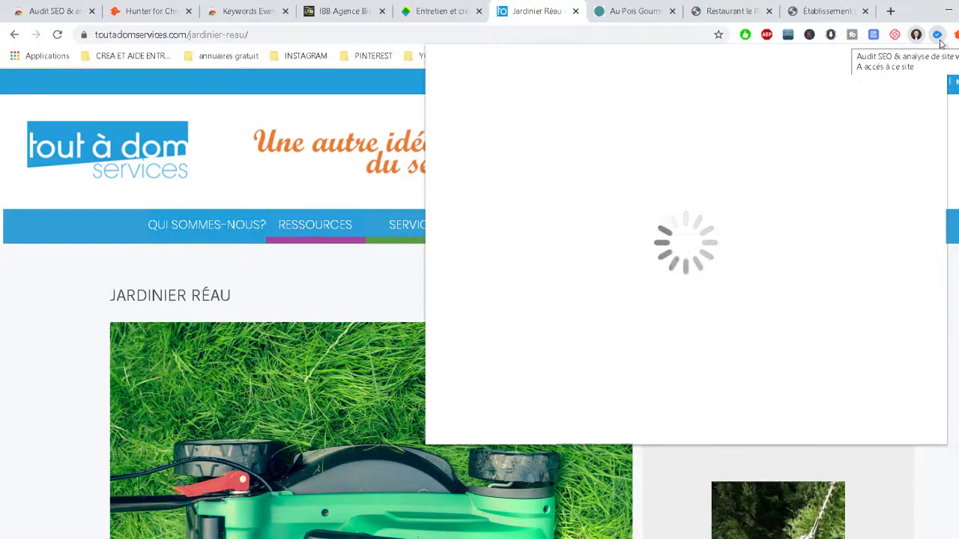
scroll(767, 204, "down", 1)
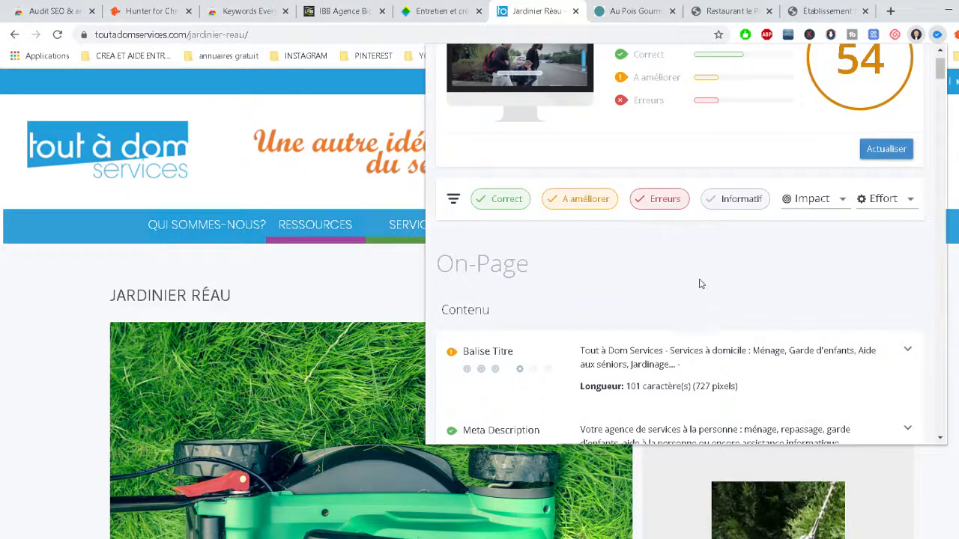
scroll(712, 277, "down", 1)
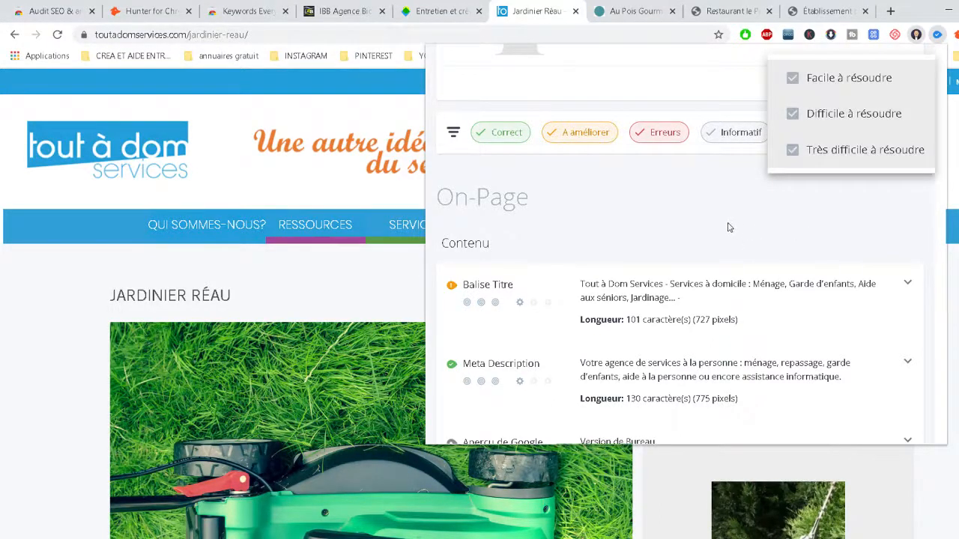
left_click(728, 225)
- Review the toutadomservices.com audit's content checks and its indexation checks for URL redirection, robots.txt and XML sitemap
scroll(734, 232, "down", 2)
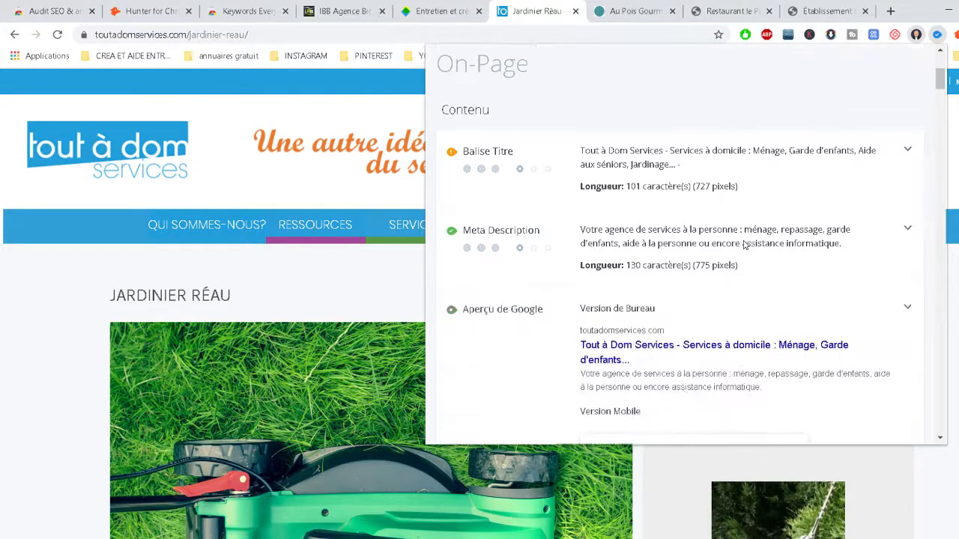
scroll(744, 245, "down", 15)
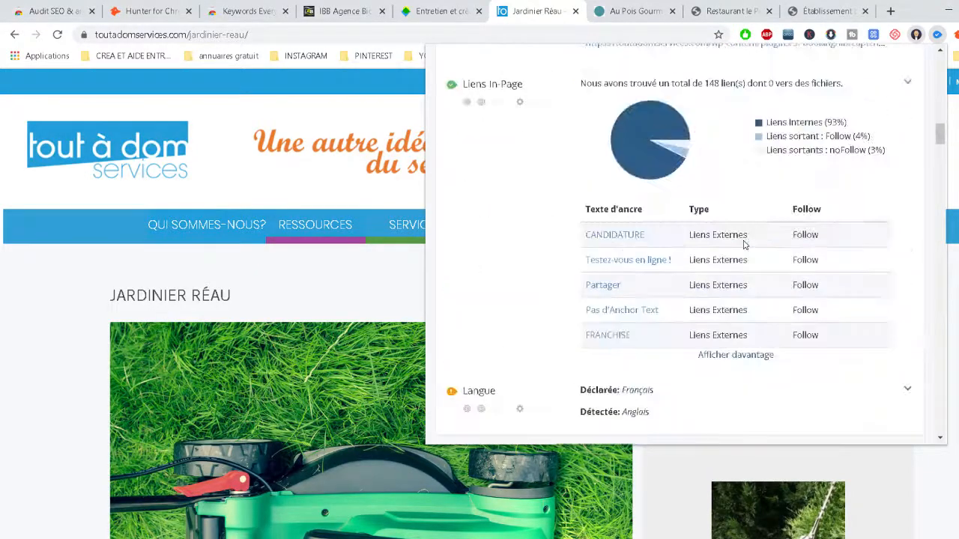
scroll(744, 245, "down", 5)
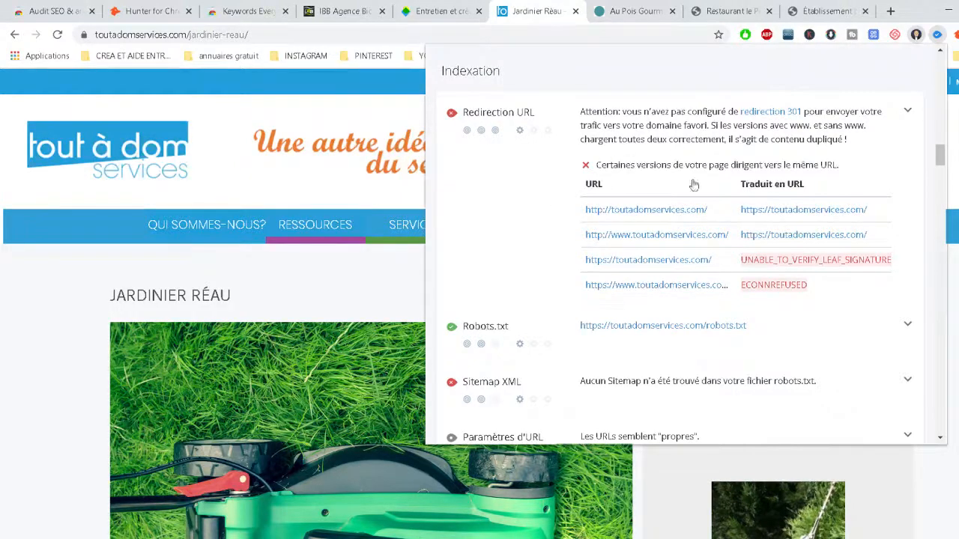
- Review the audit's remaining indexation checks: URL parameters, hreflang tags, broken links, underscores in URLs and discovered pages
scroll(693, 268, "down", 2)
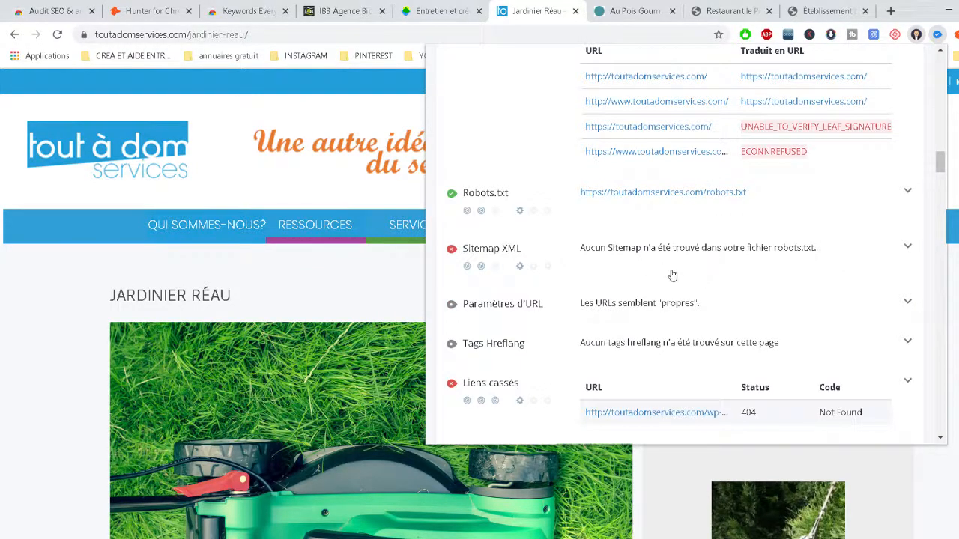
scroll(749, 248, "down", 1)
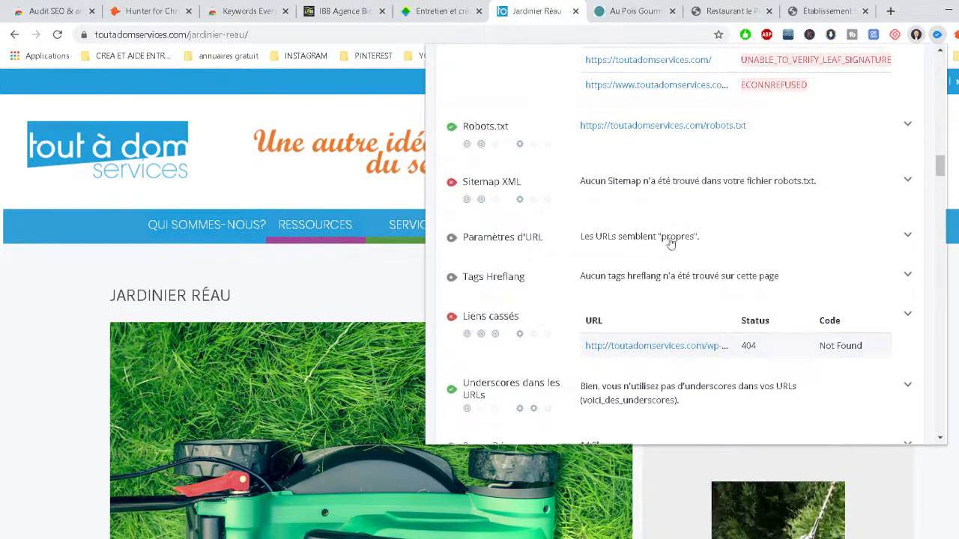
scroll(673, 243, "down", 1)
scroll(684, 248, "down", 1)
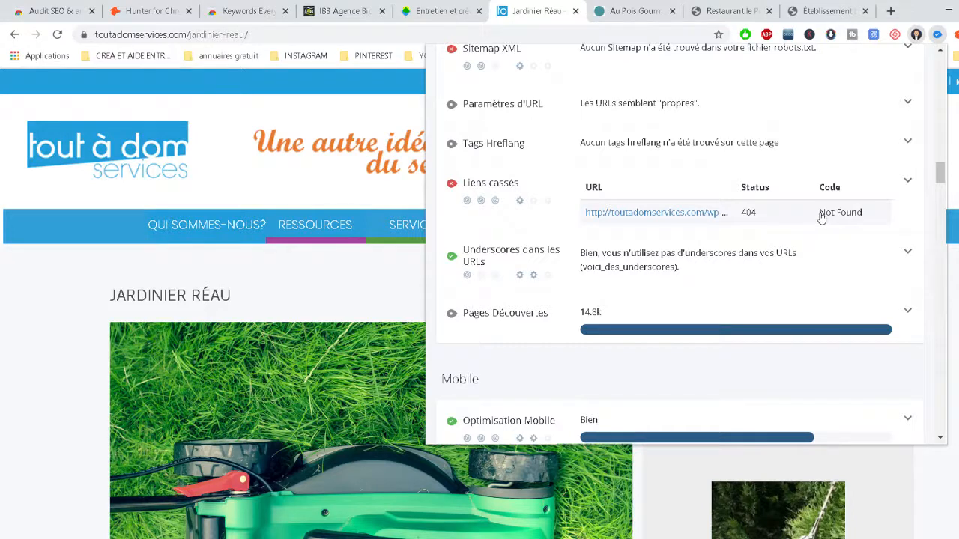
scroll(723, 262, "down", 1)
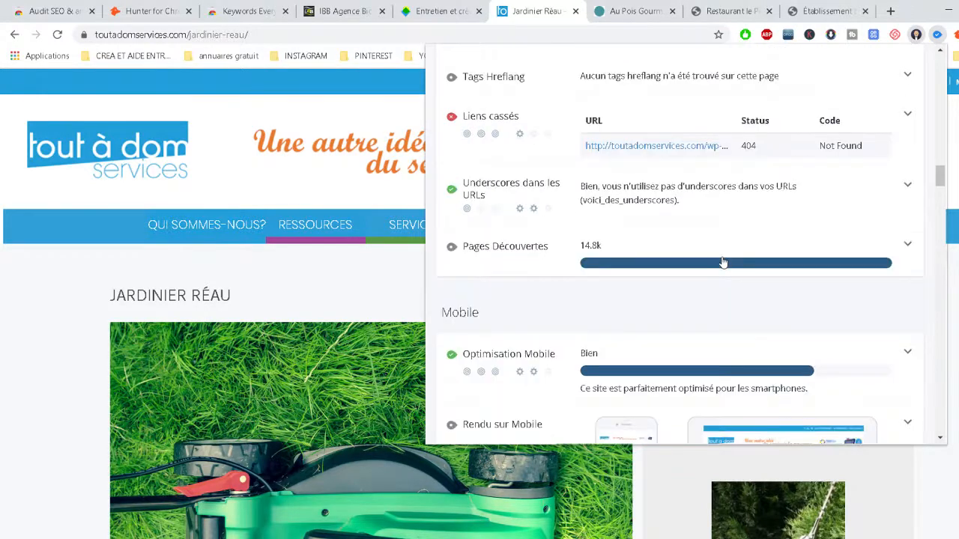
scroll(723, 262, "down", 1)
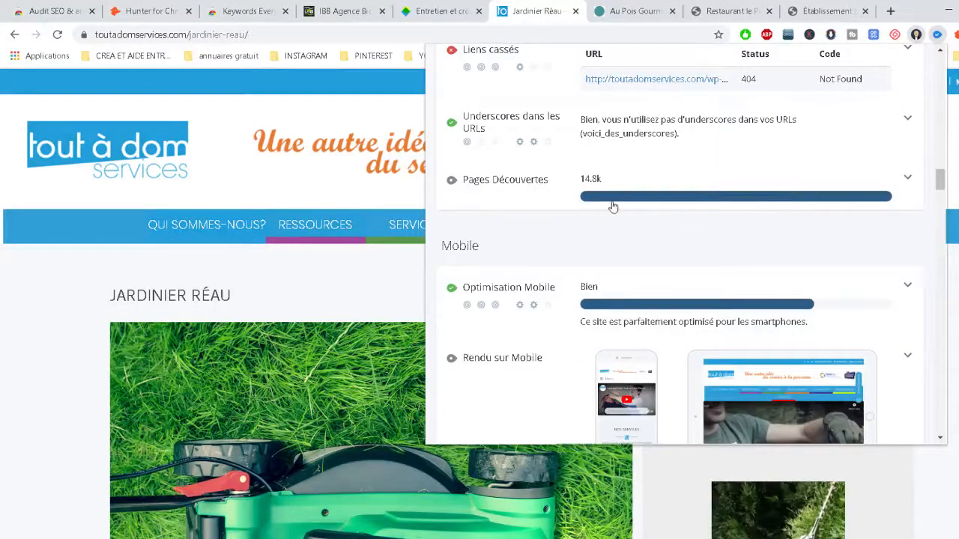
scroll(648, 212, "down", 1)
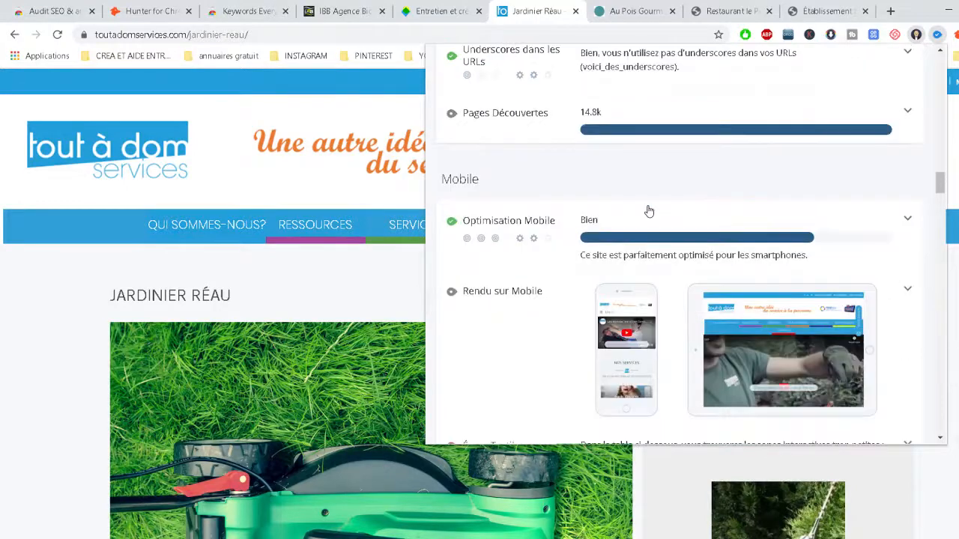
- Review the toutadomservices.com audit's mobile, structured data, security, performance, technology and branding checks
scroll(583, 207, "down", 1)
scroll(585, 212, "down", 5)
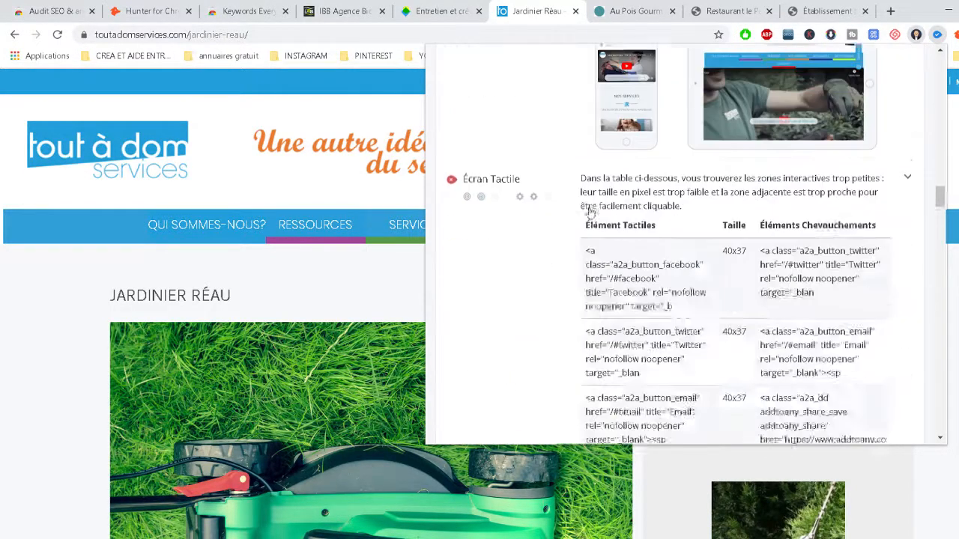
scroll(590, 213, "down", 10)
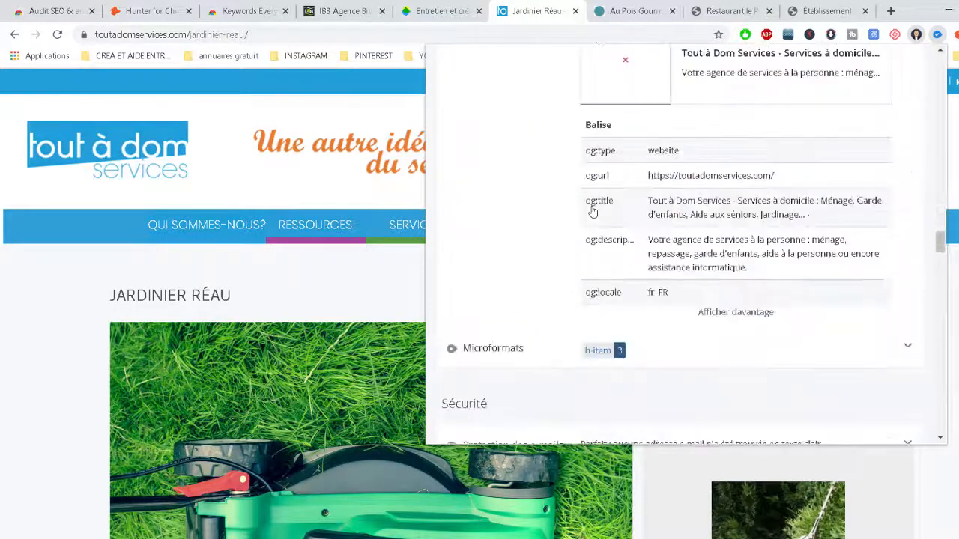
scroll(592, 212, "up", 3)
scroll(592, 212, "down", 8)
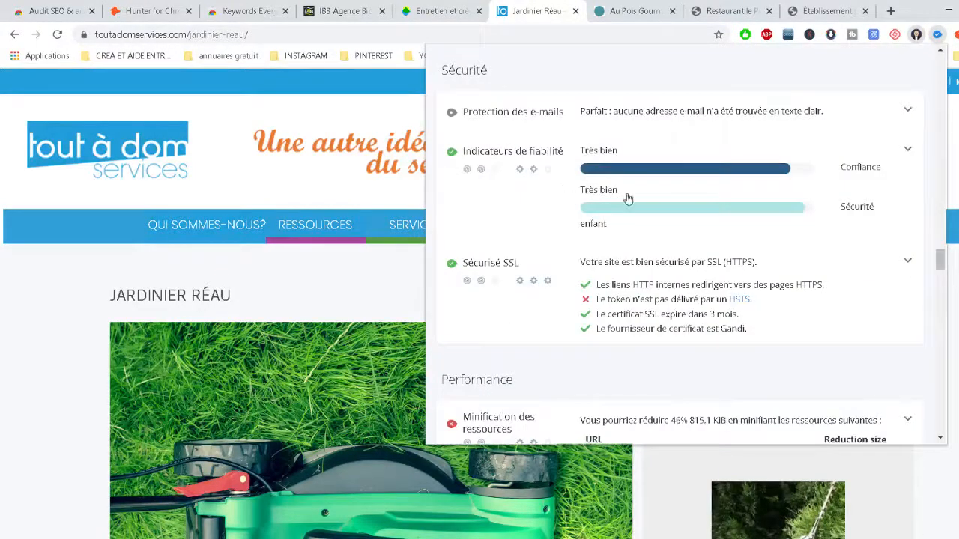
scroll(640, 243, "down", 6)
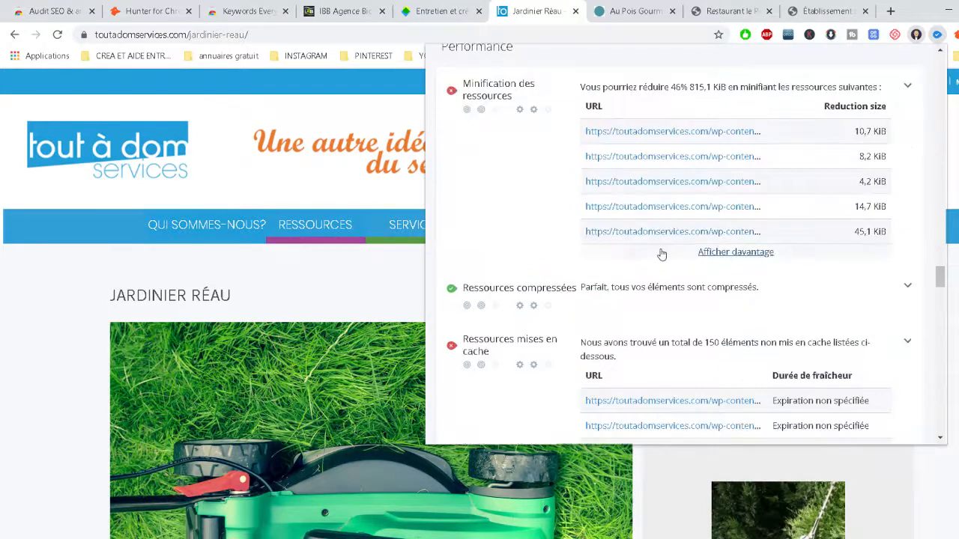
scroll(656, 247, "down", 5)
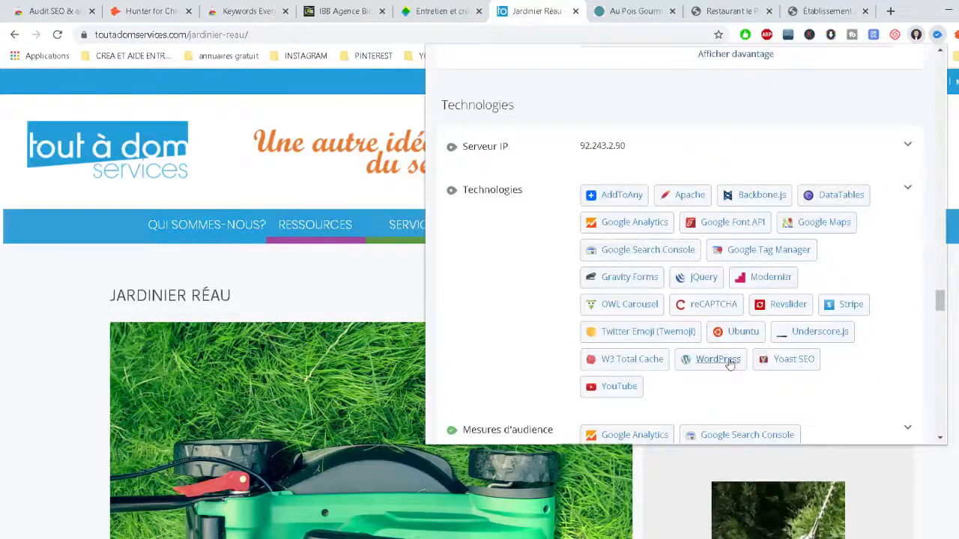
scroll(737, 303, "down", 3)
scroll(744, 301, "down", 8)
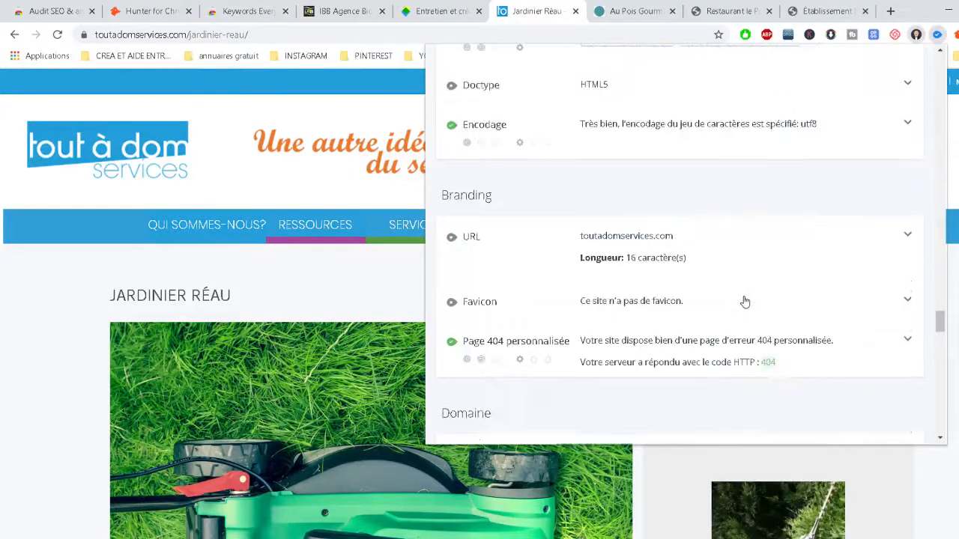
- Examine the toutadomservices.com audit's backlinks, traffic estimate, traffic ranking, visitor location and local directory checks
scroll(744, 301, "down", 5)
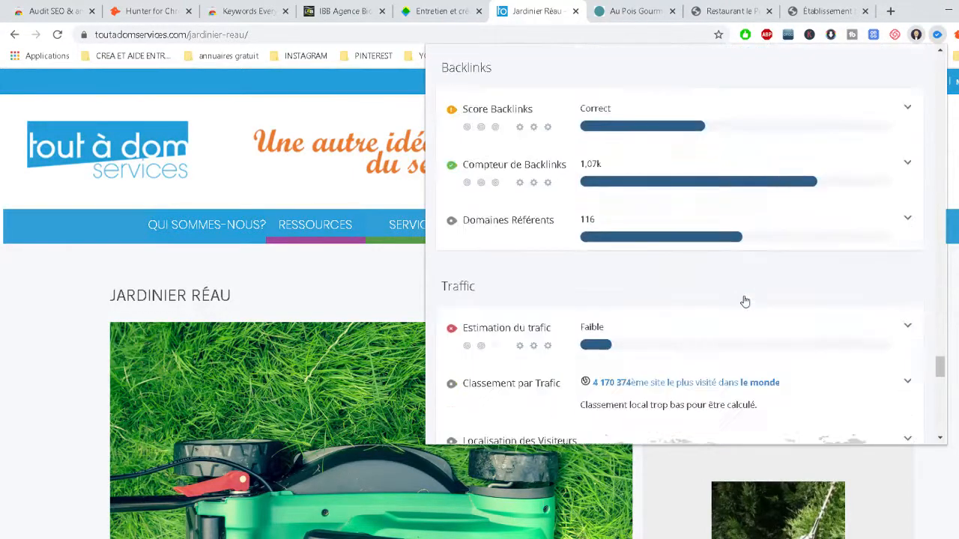
scroll(745, 302, "down", 2)
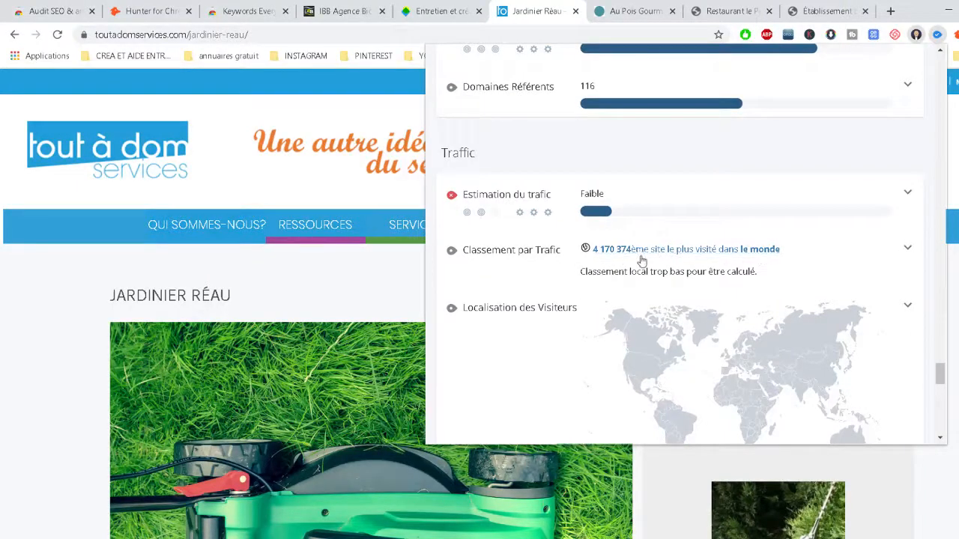
scroll(683, 276, "down", 3)
scroll(683, 277, "down", 2)
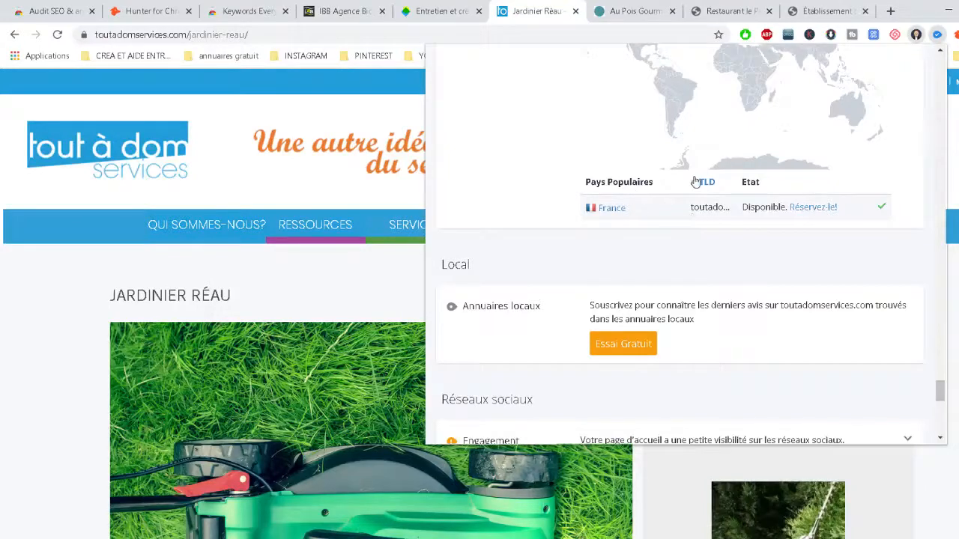
scroll(701, 242, "down", 3)
scroll(702, 242, "up", 3)
scroll(669, 197, "up", 4)
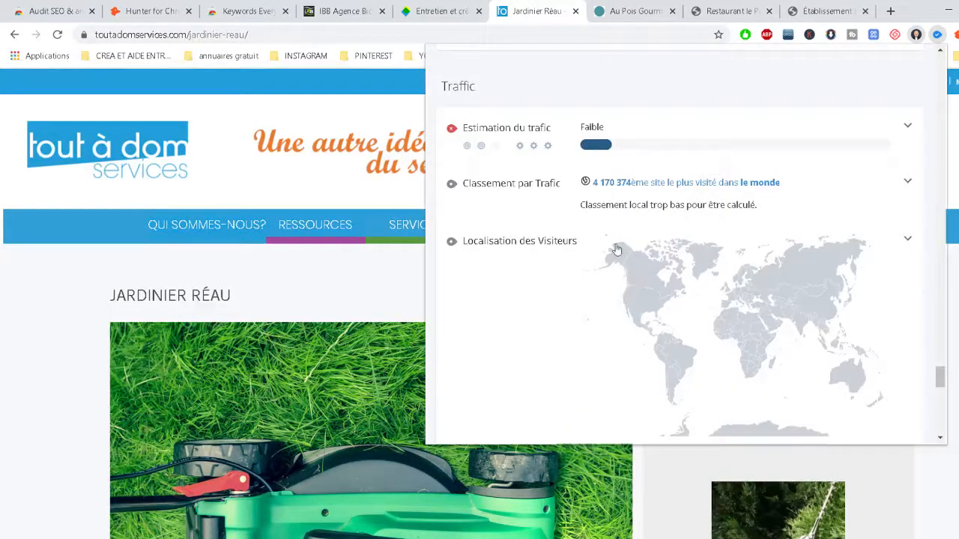
scroll(656, 296, "down", 2)
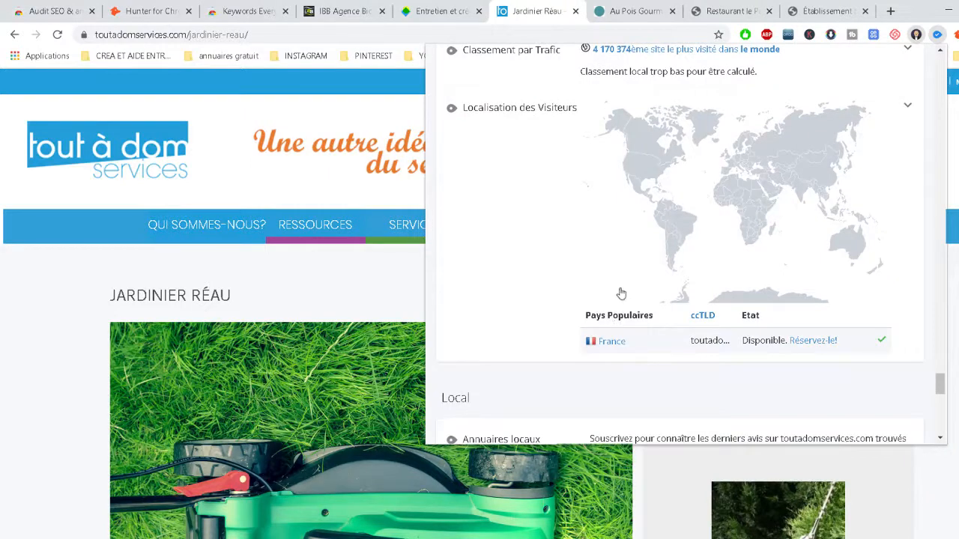
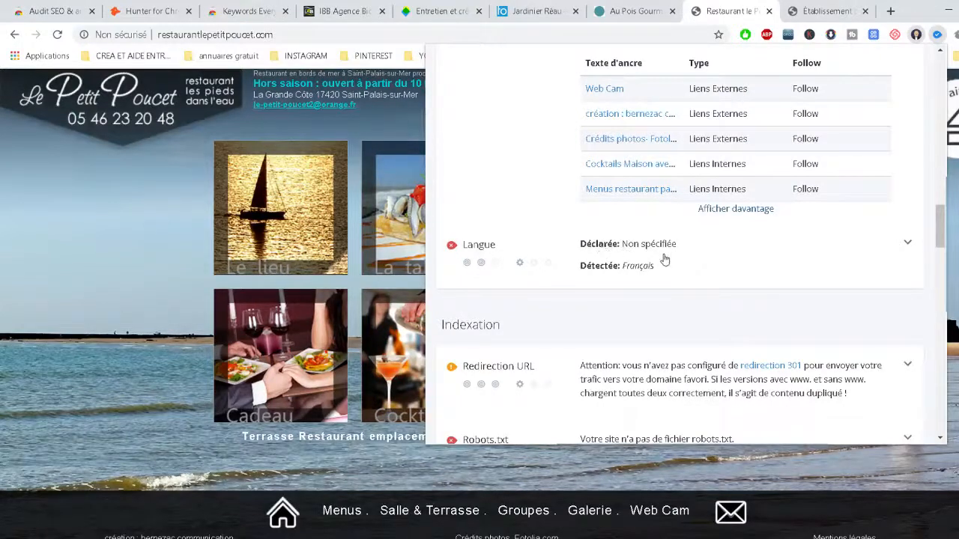
- Review the language, indexation, mobile rendering and SSL security checks in the restaurantlepetitpoucet.com audit
scroll(655, 275, "down", 2)
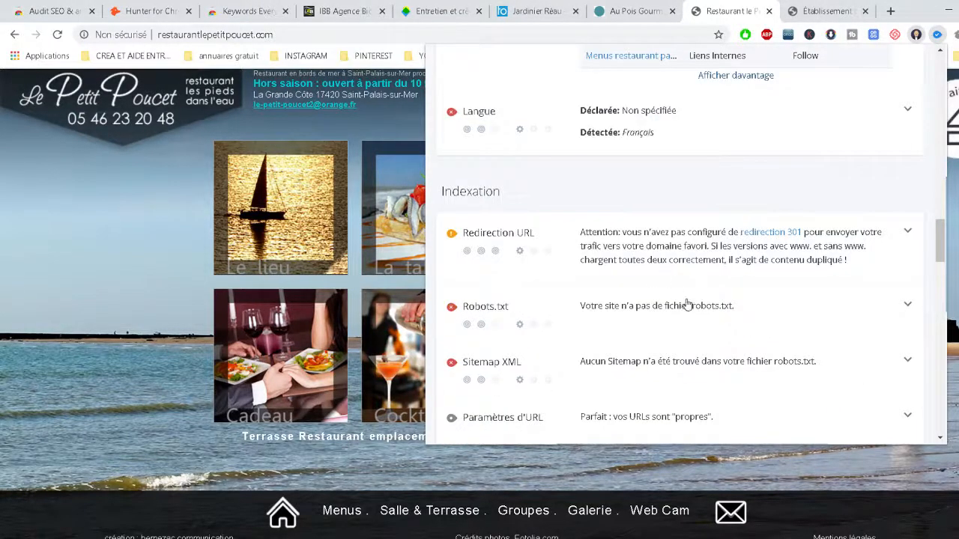
scroll(651, 341, "down", 1)
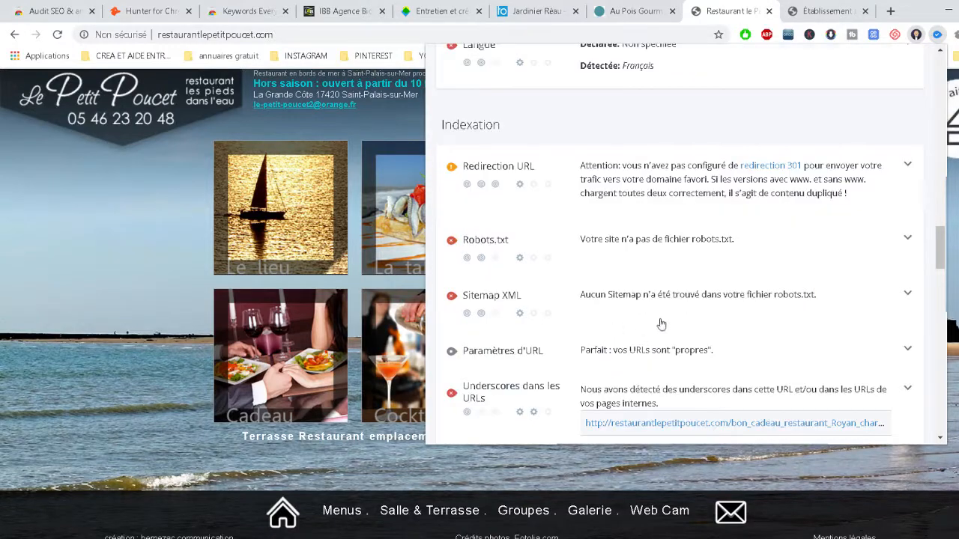
scroll(708, 281, "down", 5)
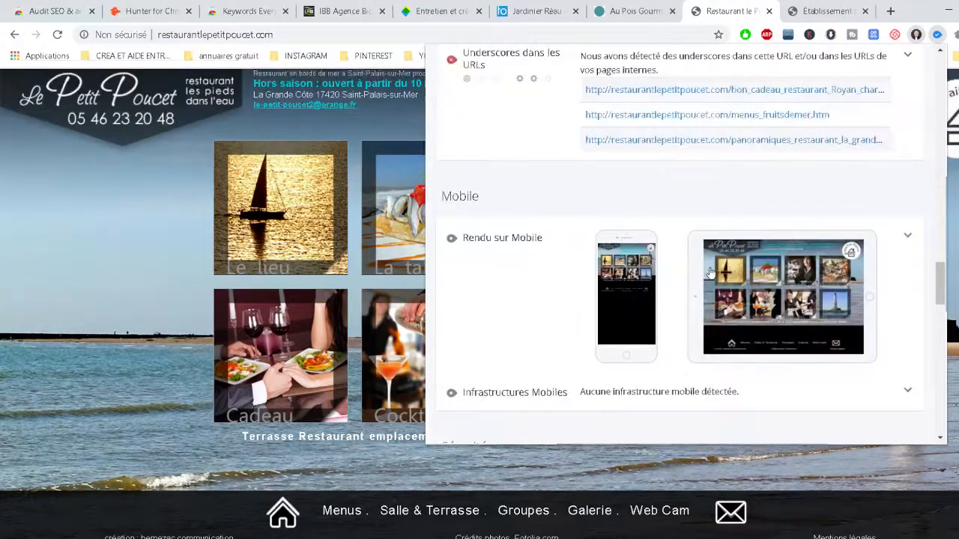
scroll(710, 271, "down", 5)
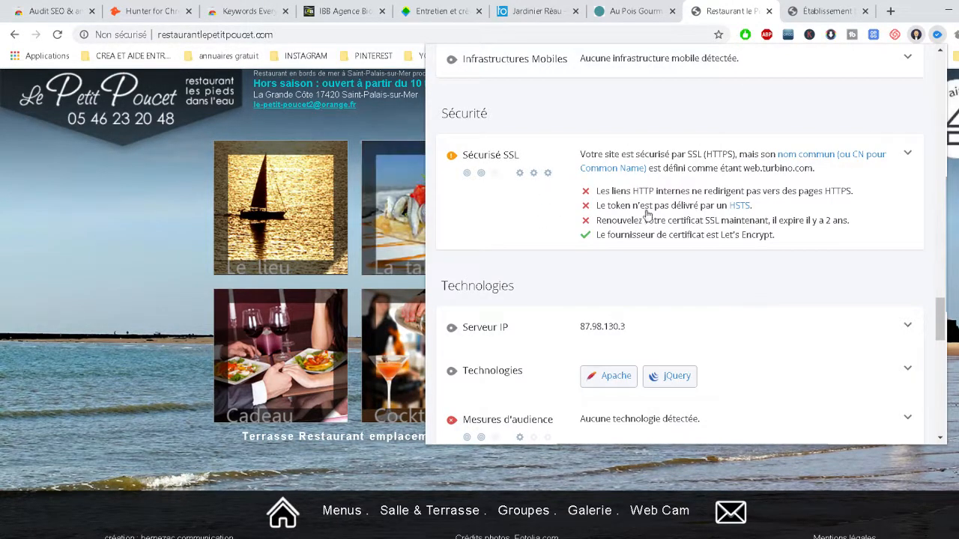
- Review the restaurantlepetitpoucet.com audit's technologies, audience measurement, branding, domain registration and available domain checks
scroll(706, 209, "down", 3)
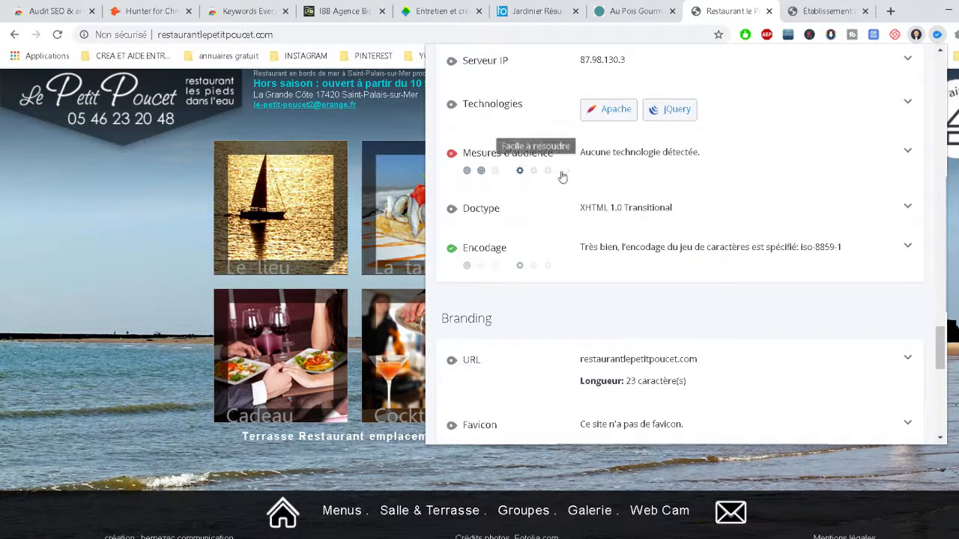
scroll(669, 191, "down", 1)
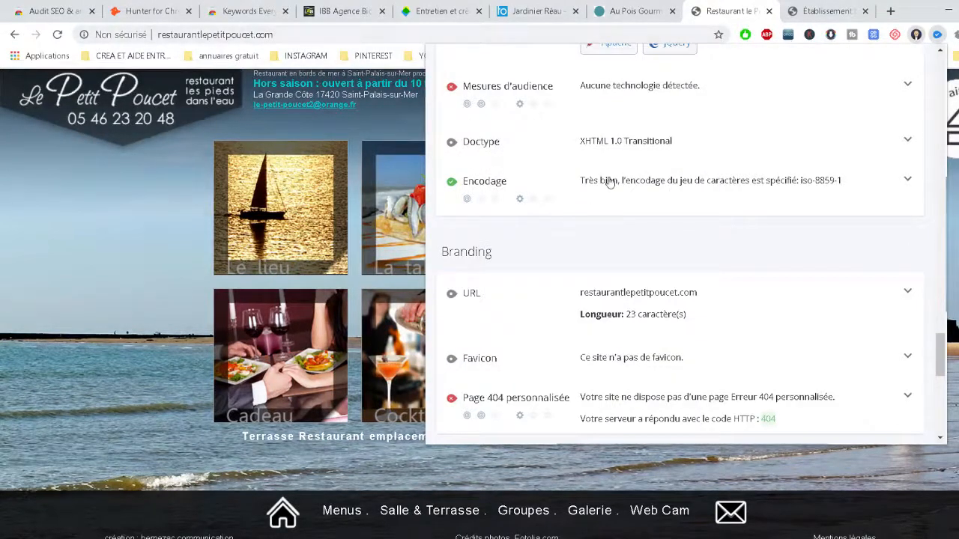
scroll(610, 183, "down", 3)
scroll(694, 207, "down", 1)
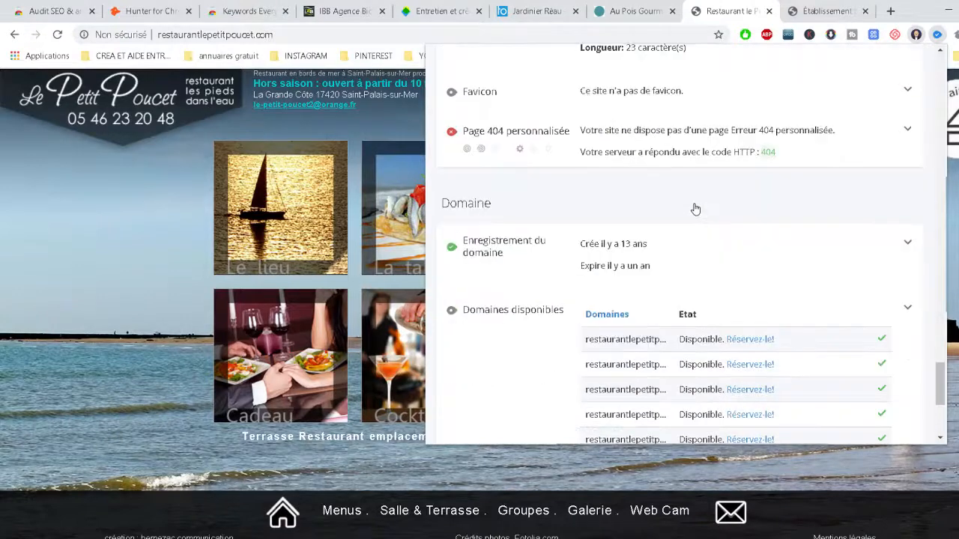
scroll(695, 209, "down", 2)
scroll(695, 209, "down", 2)
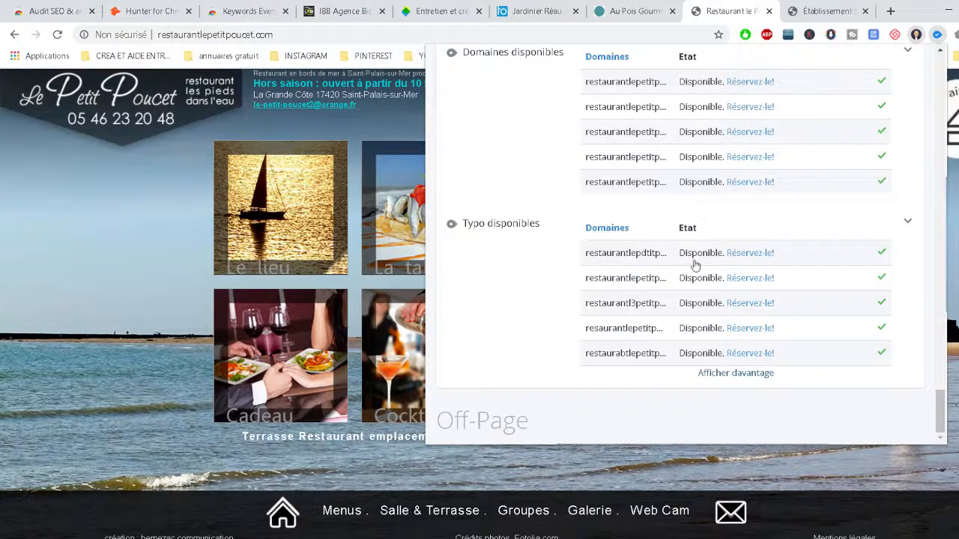
scroll(622, 294, "up", 2)
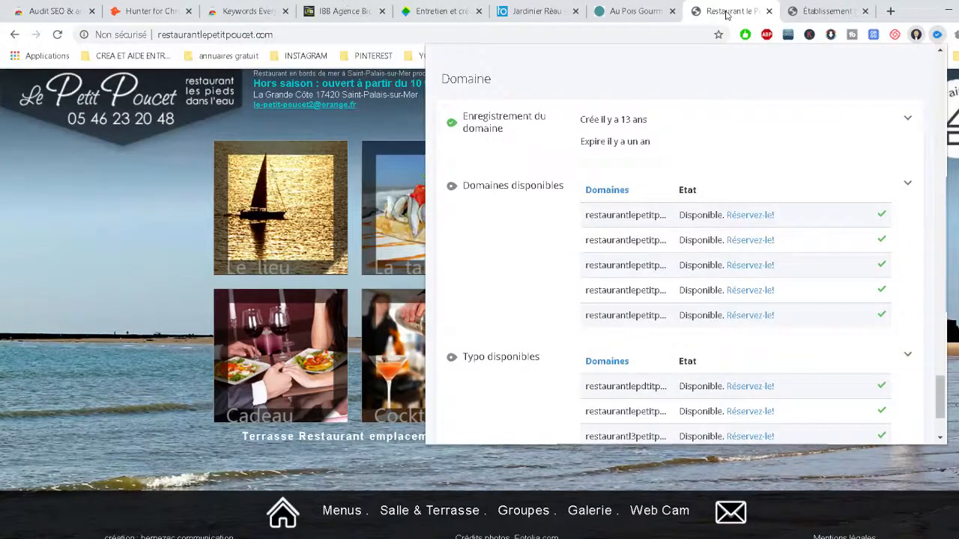
- Open the SEO audit of les-sens-des-cimes.com from its page and review the content and indexation checks
left_click(805, 10)
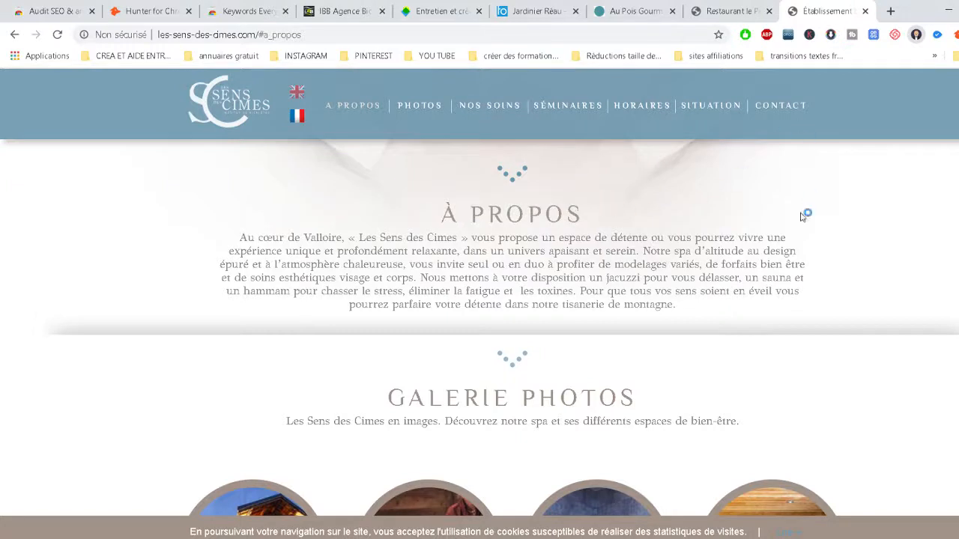
left_click(936, 35)
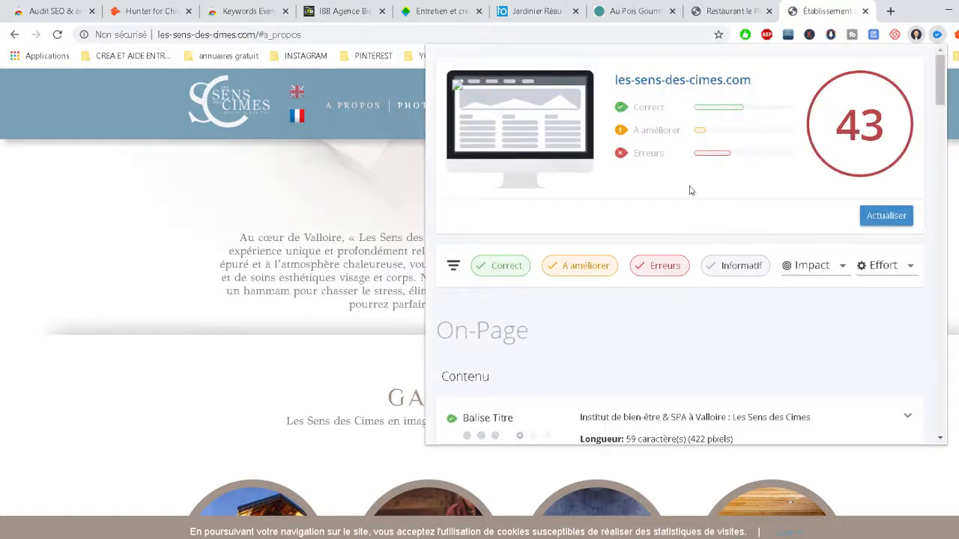
scroll(794, 210, "down", 8)
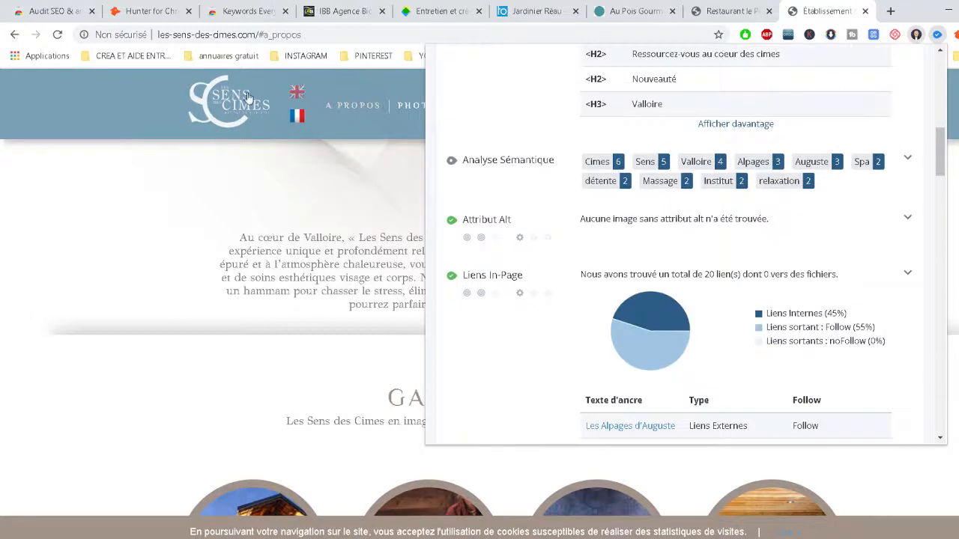
scroll(637, 210, "down", 6)
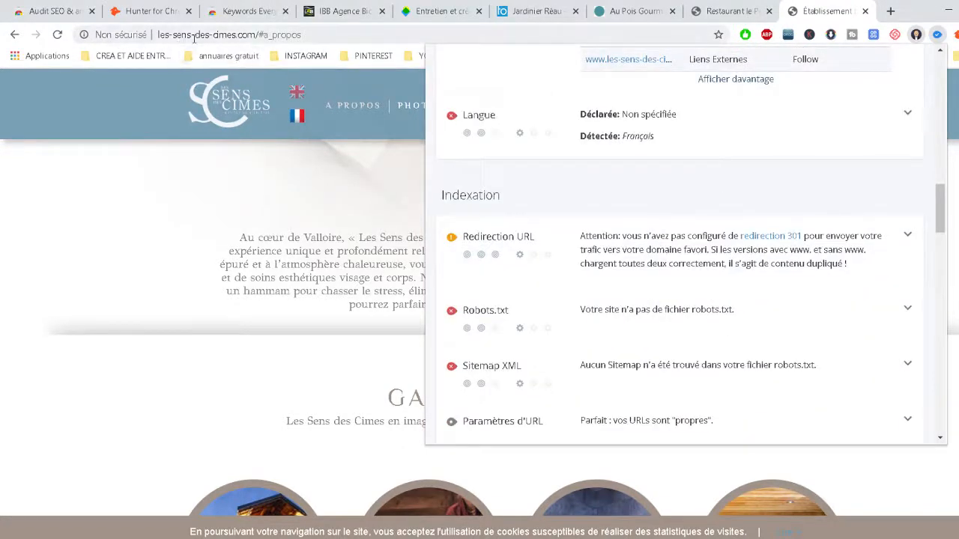
- Review the les-sens-des-cimes.com audit's mobile rendering, SSL security, technologies, domain and social network checks
scroll(583, 229, "down", 5)
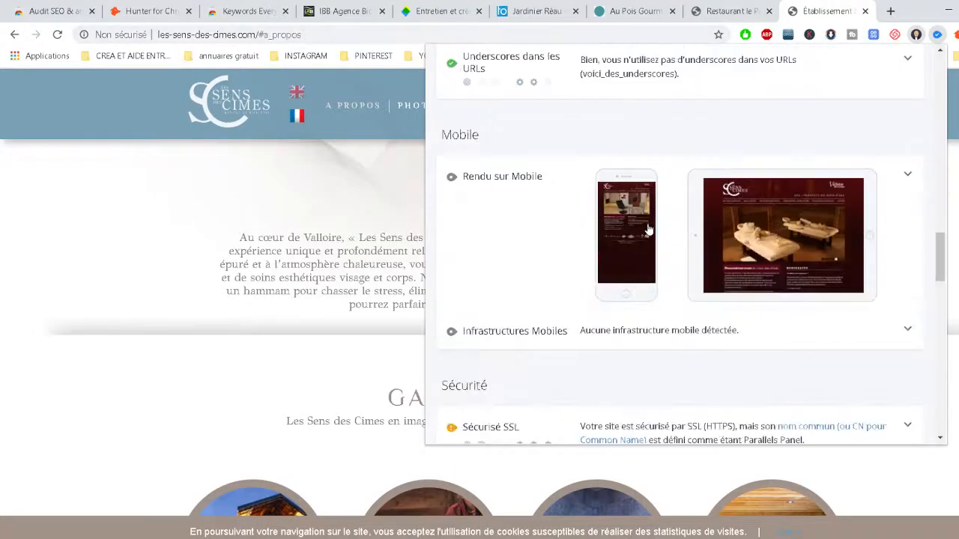
scroll(649, 228, "down", 3)
scroll(649, 228, "down", 9)
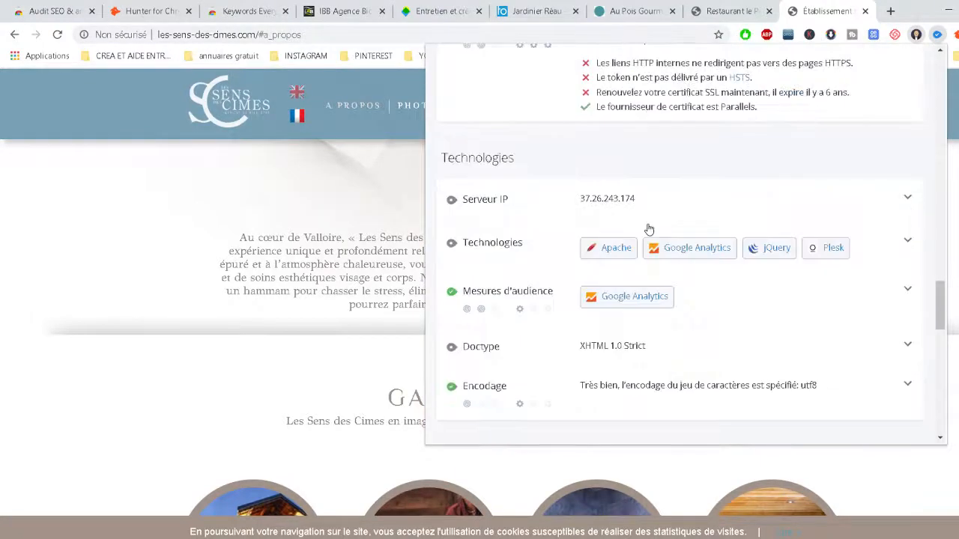
scroll(654, 229, "down", 7)
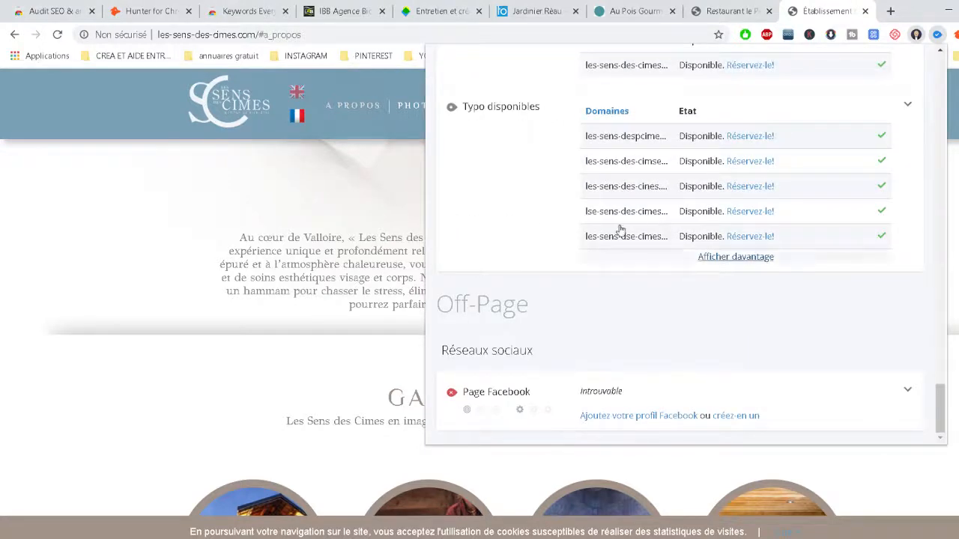
scroll(631, 295, "up", 6)
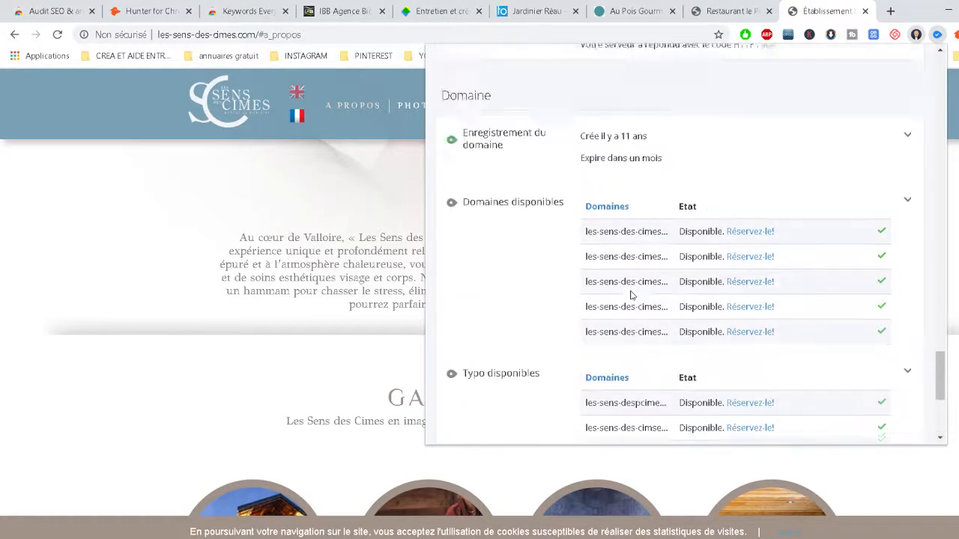
- Open a new tab, and bring up the already open Keywords Everywhere page of the Chrome Web Store
scroll(654, 216, "up", 2)
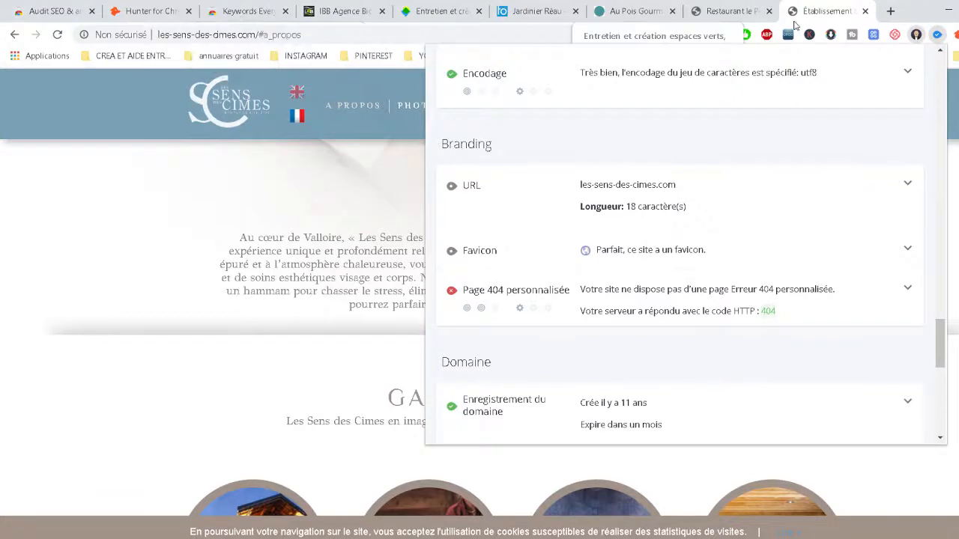
left_click(891, 15)
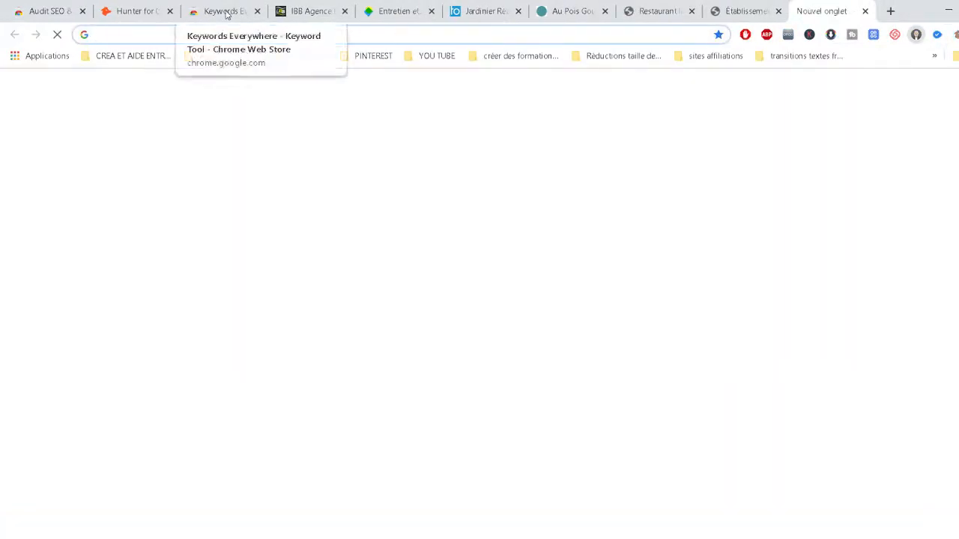
left_click(226, 13)
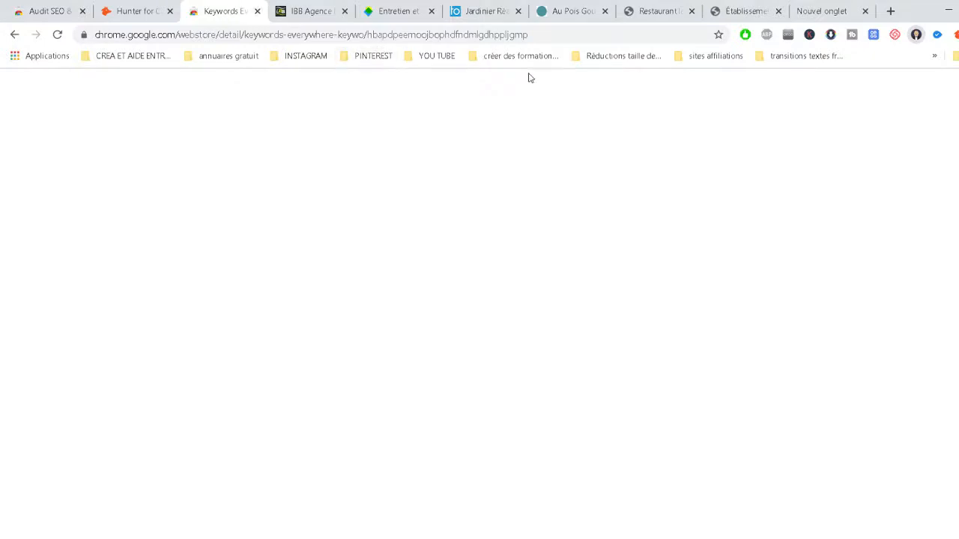
- Search Google for "agence restauration" in the new empty tab
left_click(815, 12)
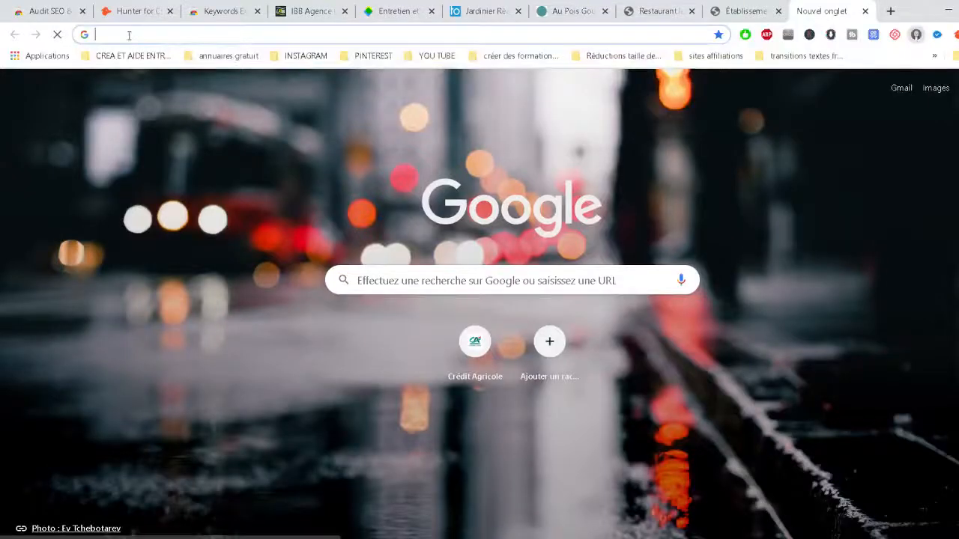
type("agence")
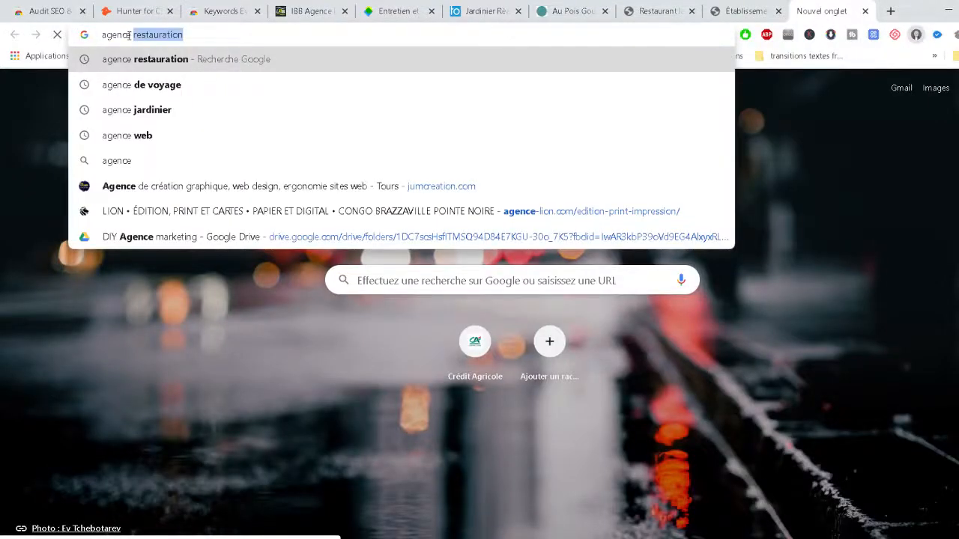
key("Right")
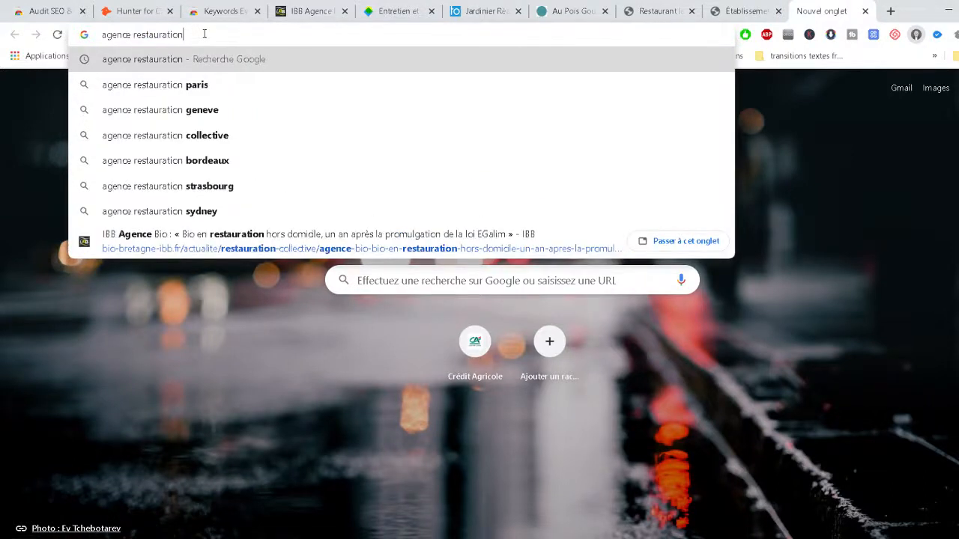
key("Return")
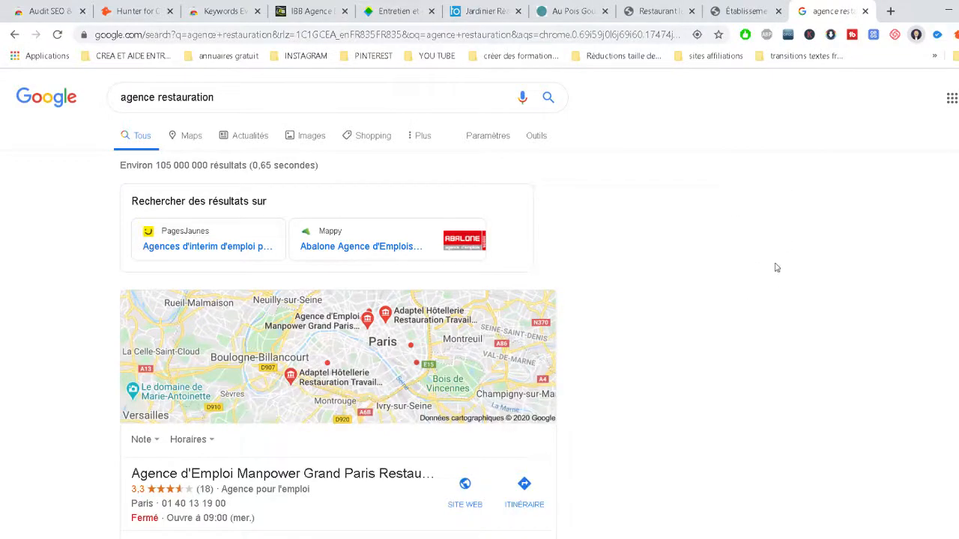
- Examine the Related Keywords and People Also Search For lists that Keywords Everywhere adds beside the "agence restauration" results
scroll(672, 241, "down", 15)
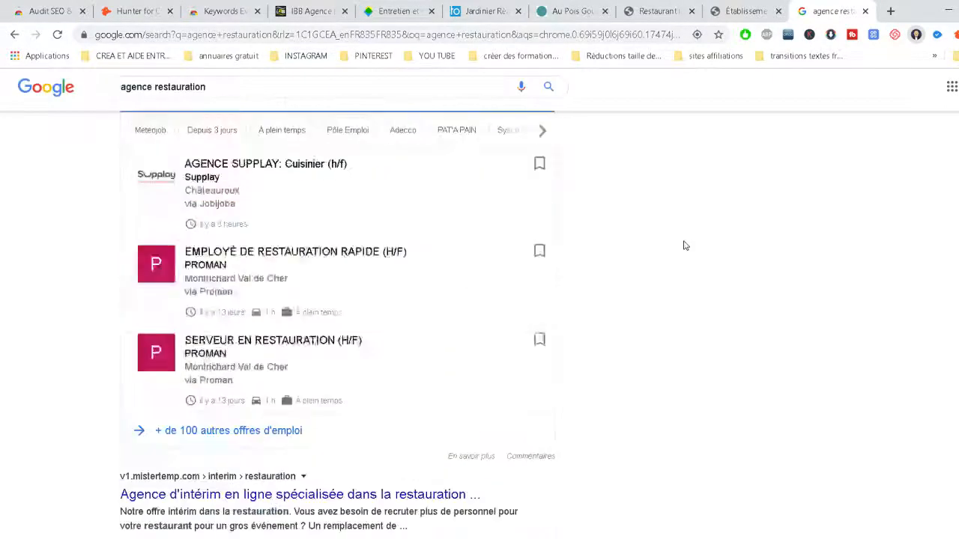
scroll(684, 245, "up", 10)
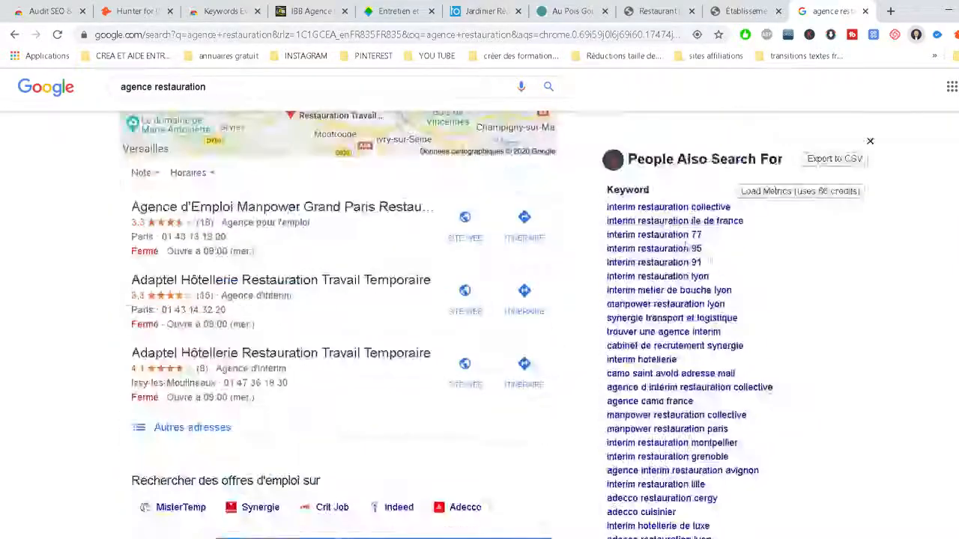
scroll(706, 196, "up", 4)
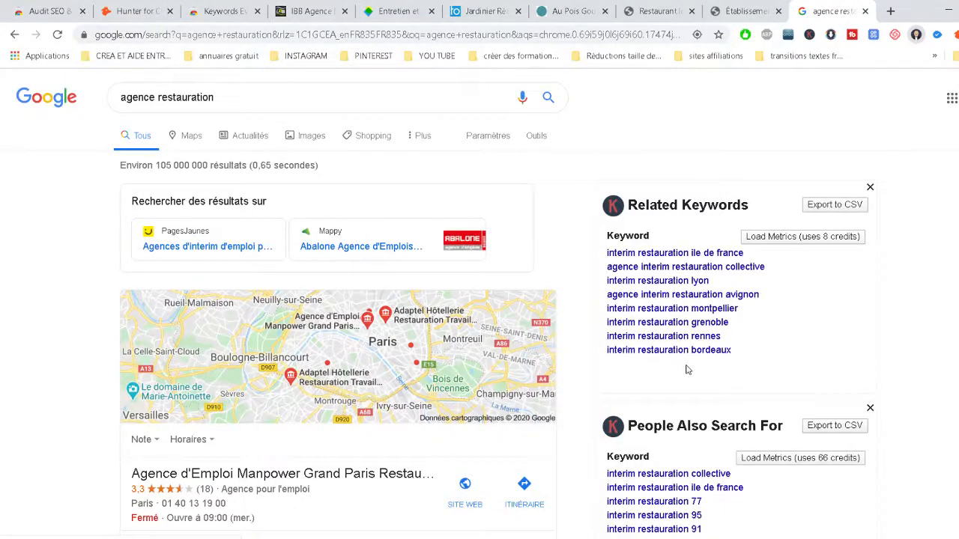
scroll(688, 369, "down", 2)
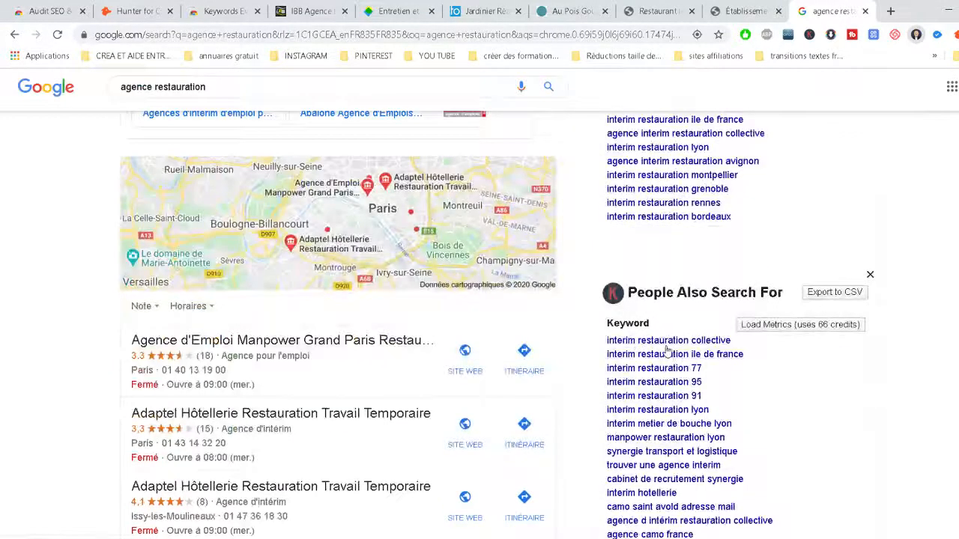
scroll(685, 246, "up", 2)
scroll(662, 269, "down", 3)
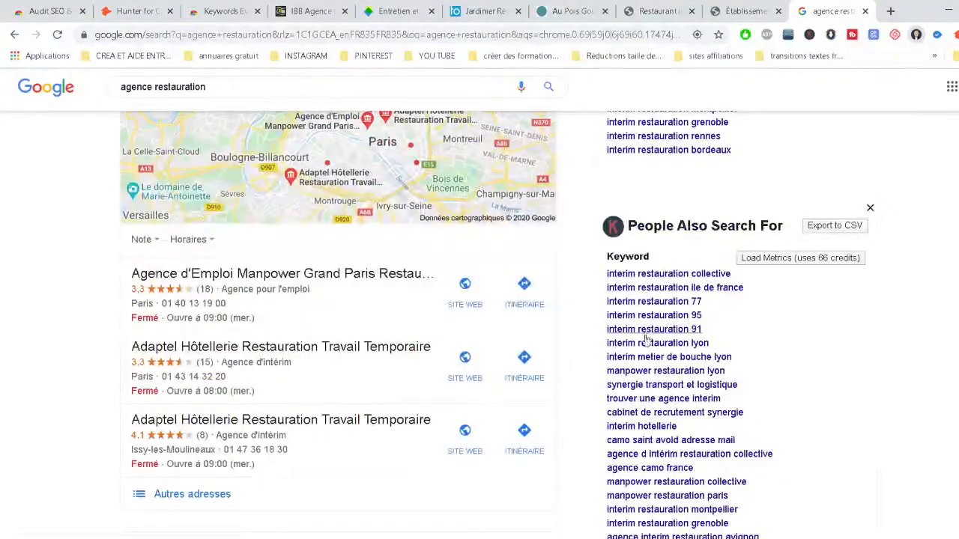
scroll(662, 292, "down", 7)
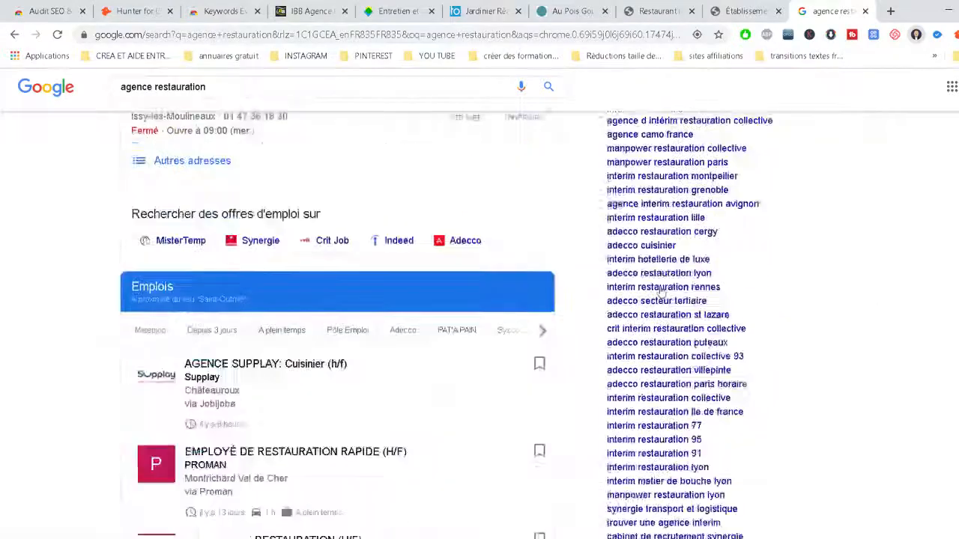
scroll(666, 340, "down", 3)
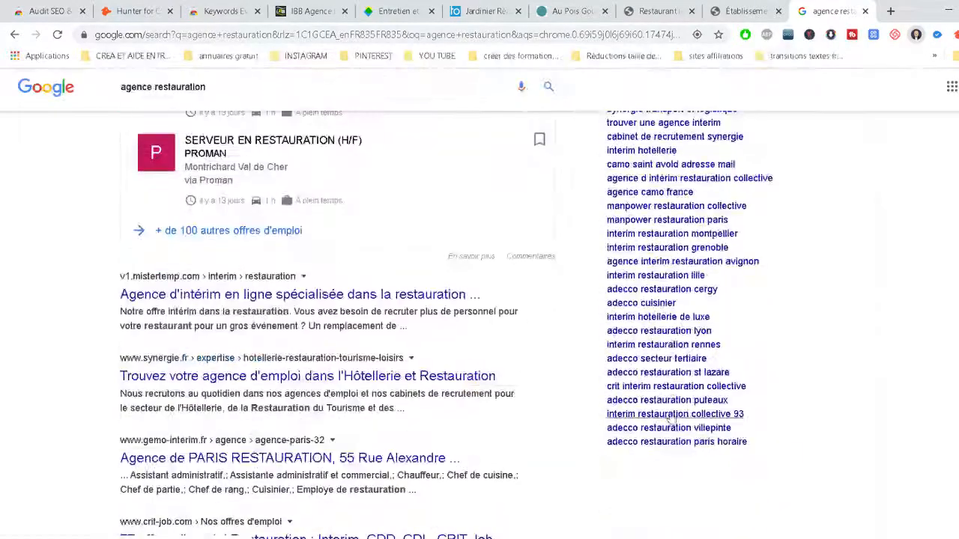
scroll(695, 341, "up", 5)
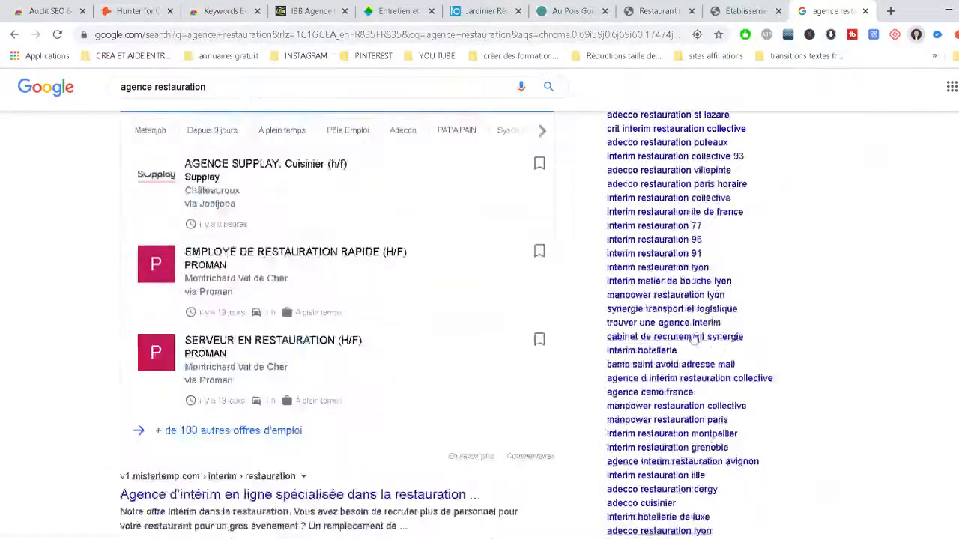
scroll(670, 294, "up", 7)
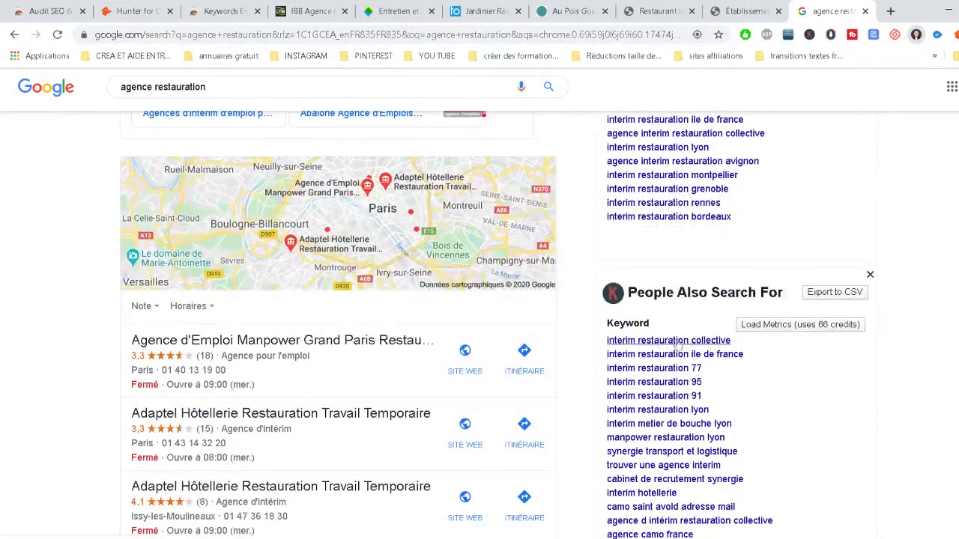
scroll(698, 349, "up", 2)
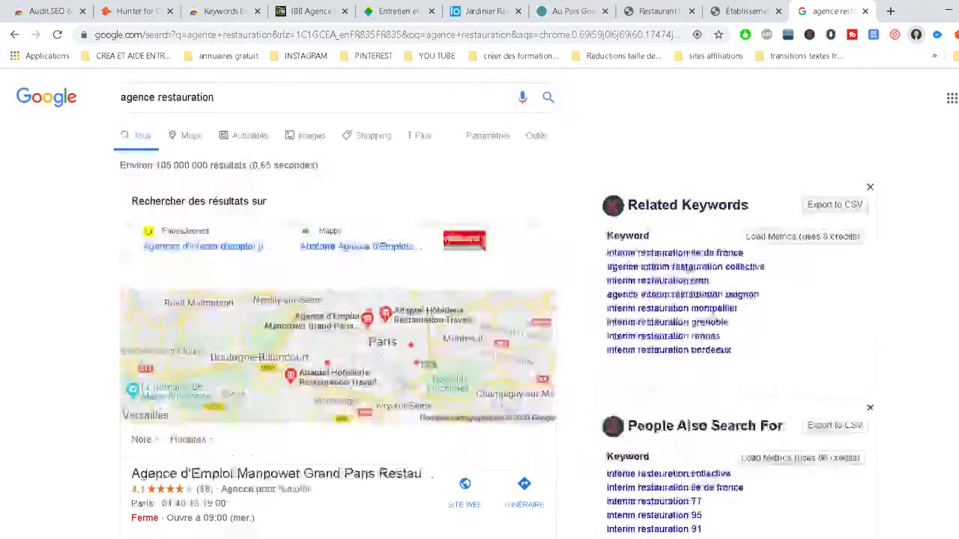